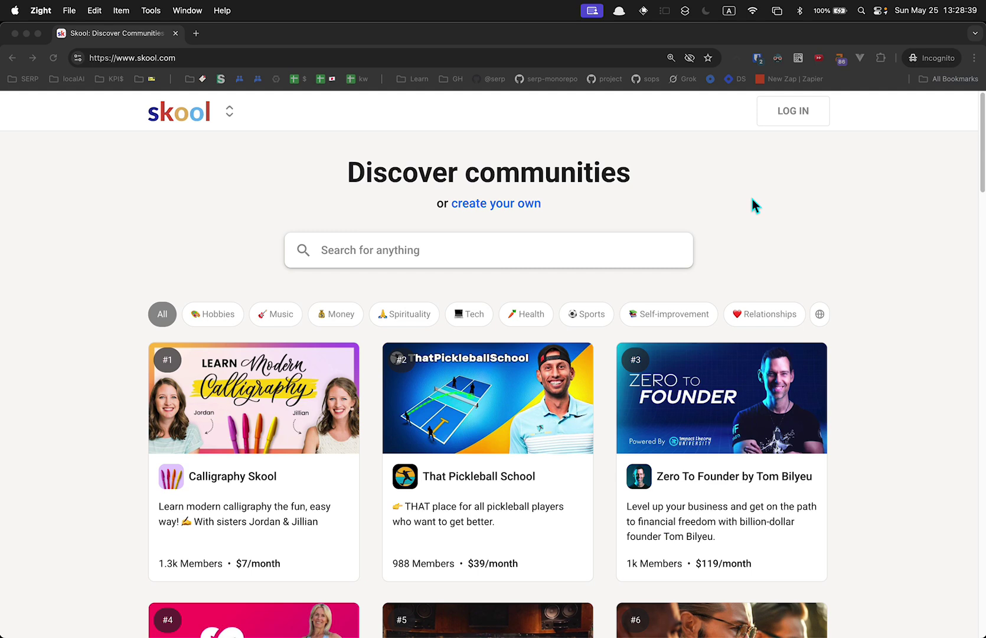
Step: Switch to Commission Crew and open Classroom > START HERE > Creating Your Affiliate Site
{"action": "left_click", "coordinate": [757, 193]}
{"action": "key", "text": "super+w"}
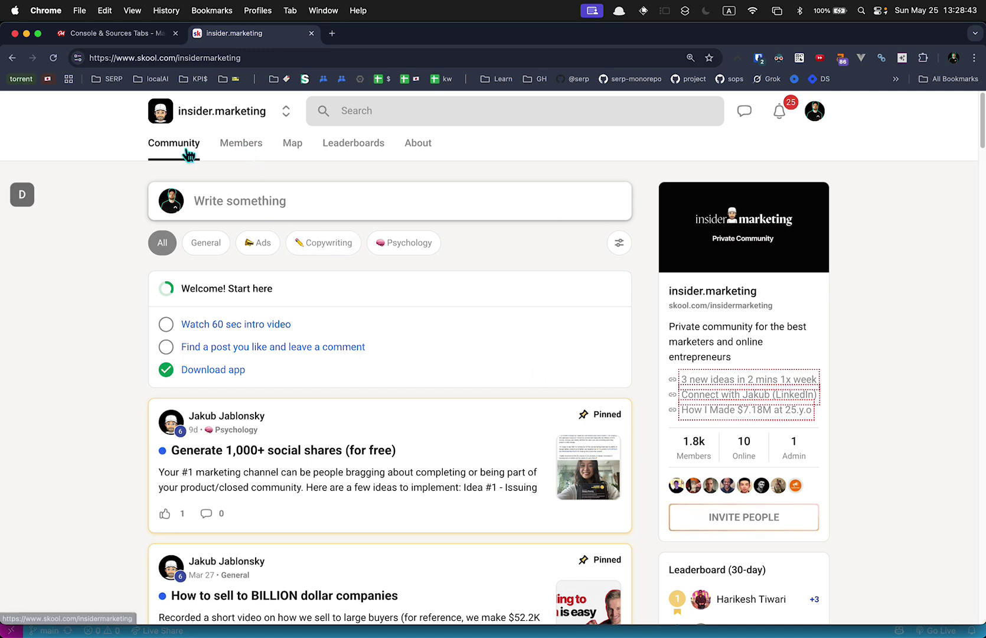
{"action": "left_click", "coordinate": [286, 112]}
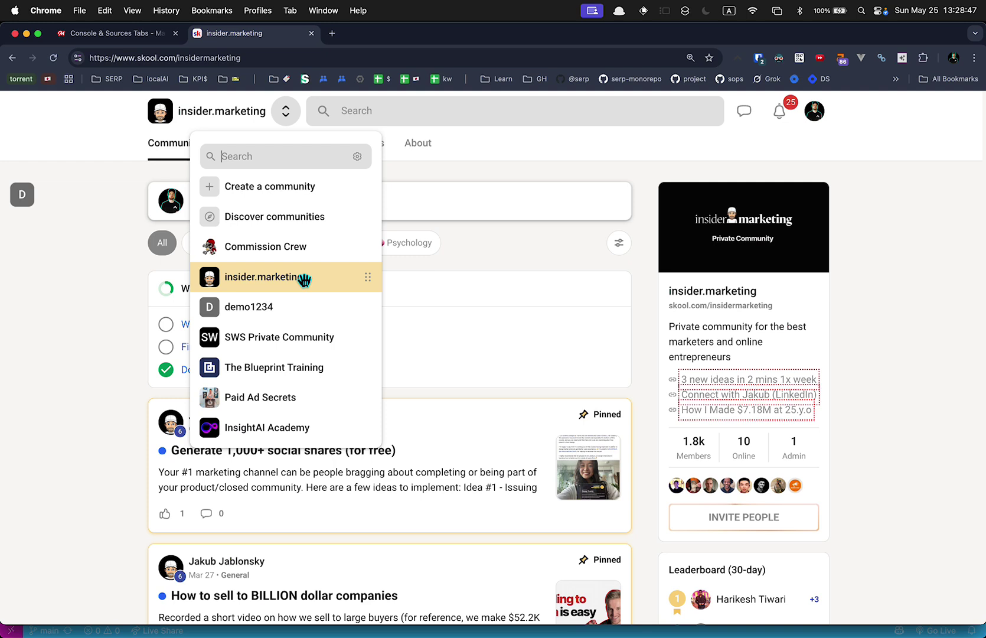
{"action": "left_click", "coordinate": [301, 247]}
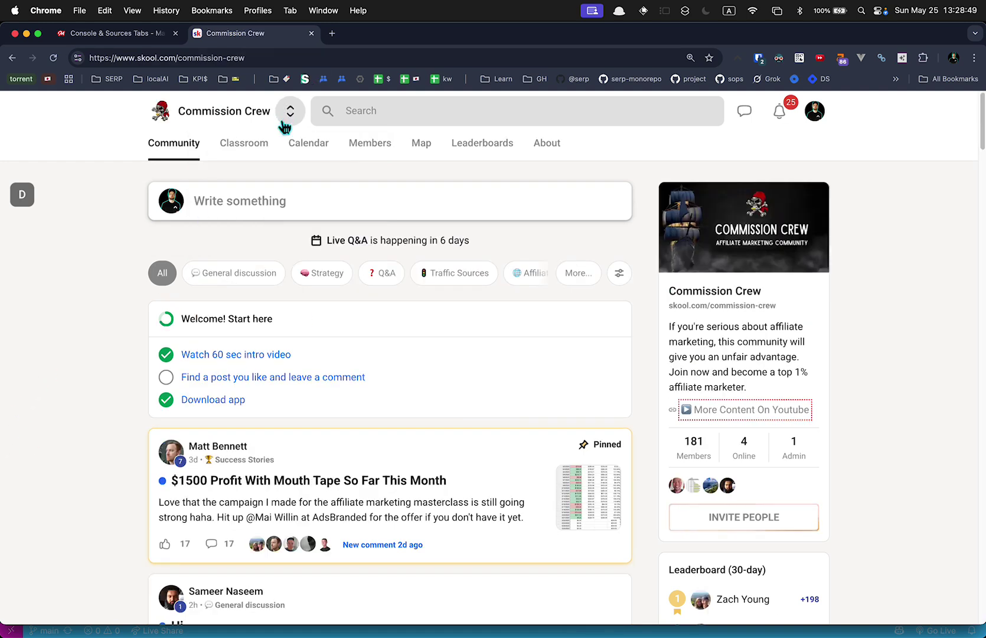
{"action": "left_click", "coordinate": [265, 148]}
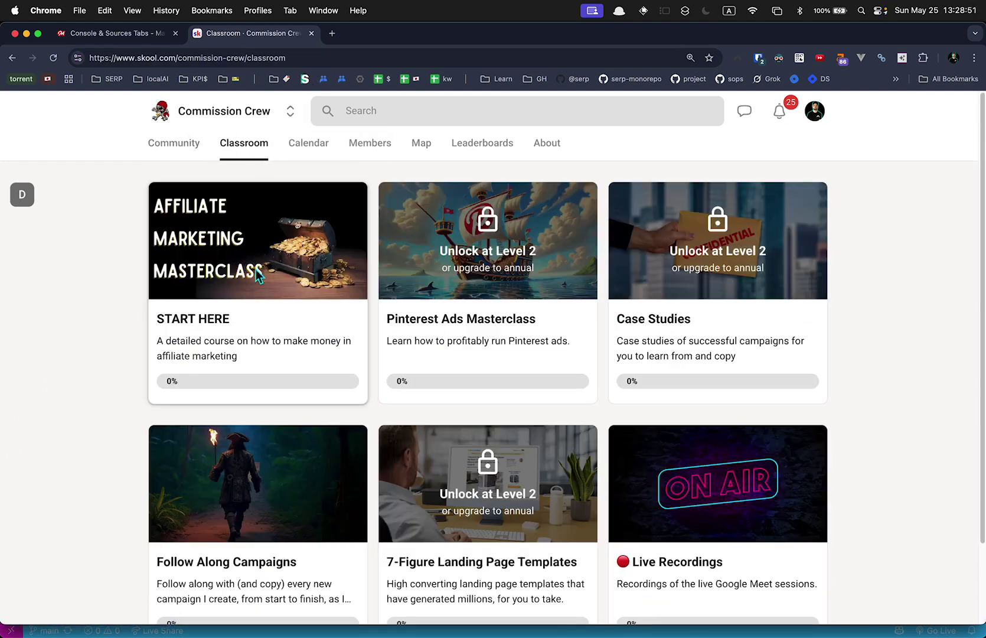
{"action": "left_click", "coordinate": [254, 270]}
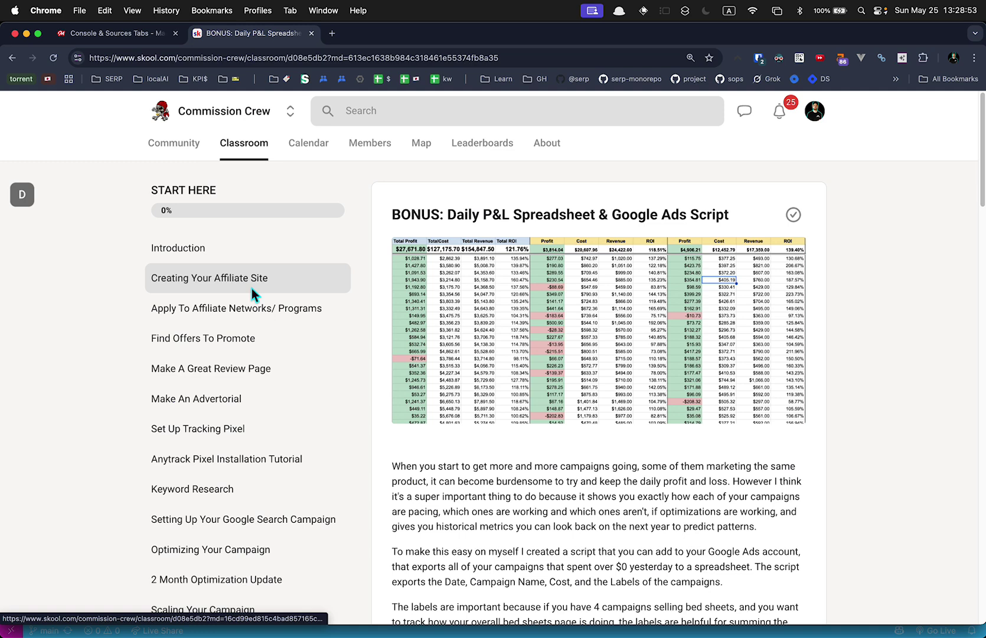
{"action": "left_click", "coordinate": [253, 287]}
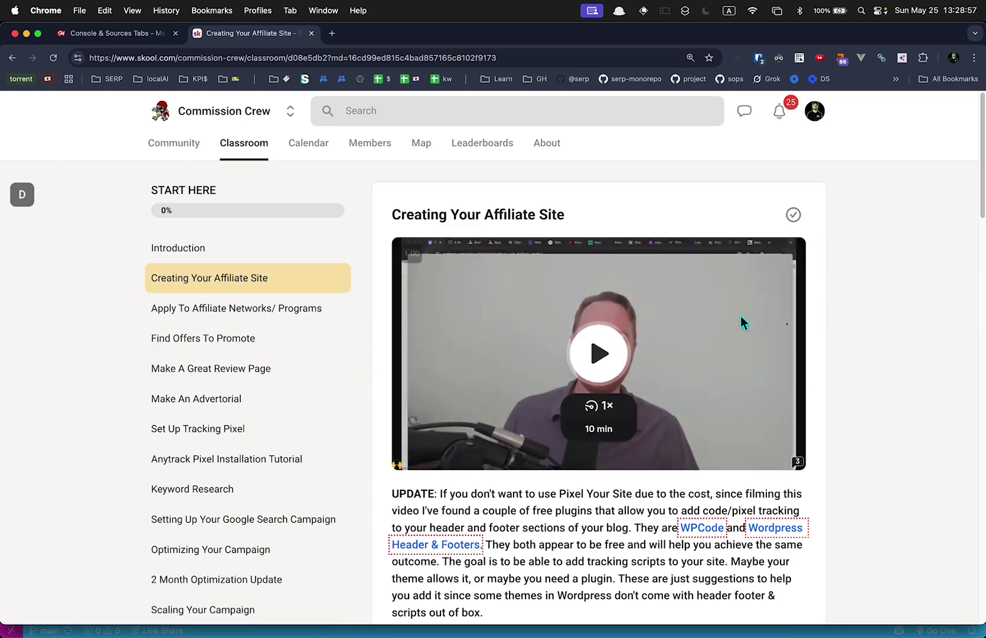
{"action": "scroll", "coordinate": [275, 249], "scroll_direction": "down", "scroll_amount": 2}
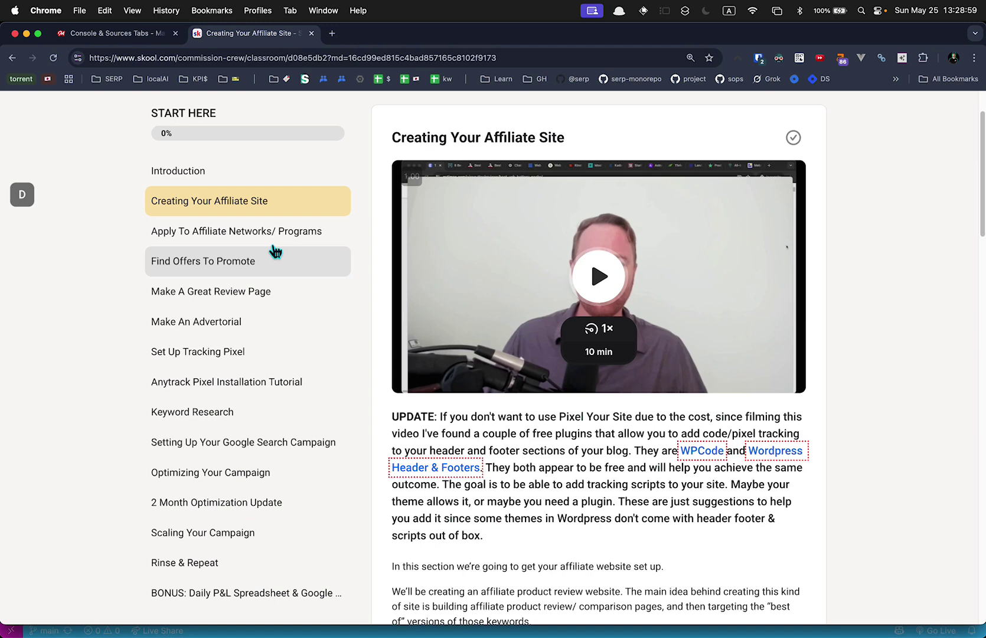
{"action": "scroll", "coordinate": [233, 261], "scroll_direction": "down", "scroll_amount": 1}
{"action": "scroll", "coordinate": [193, 243], "scroll_direction": "up", "scroll_amount": 1}
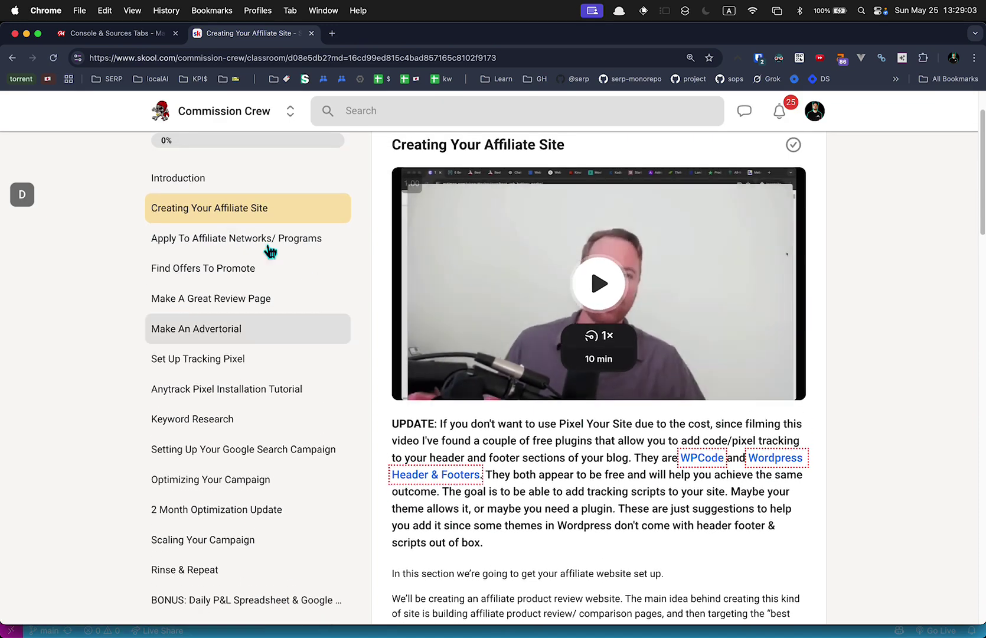
{"action": "scroll", "coordinate": [365, 324], "scroll_direction": "up", "scroll_amount": 1}
{"action": "scroll", "coordinate": [472, 336], "scroll_direction": "up", "scroll_amount": 1}
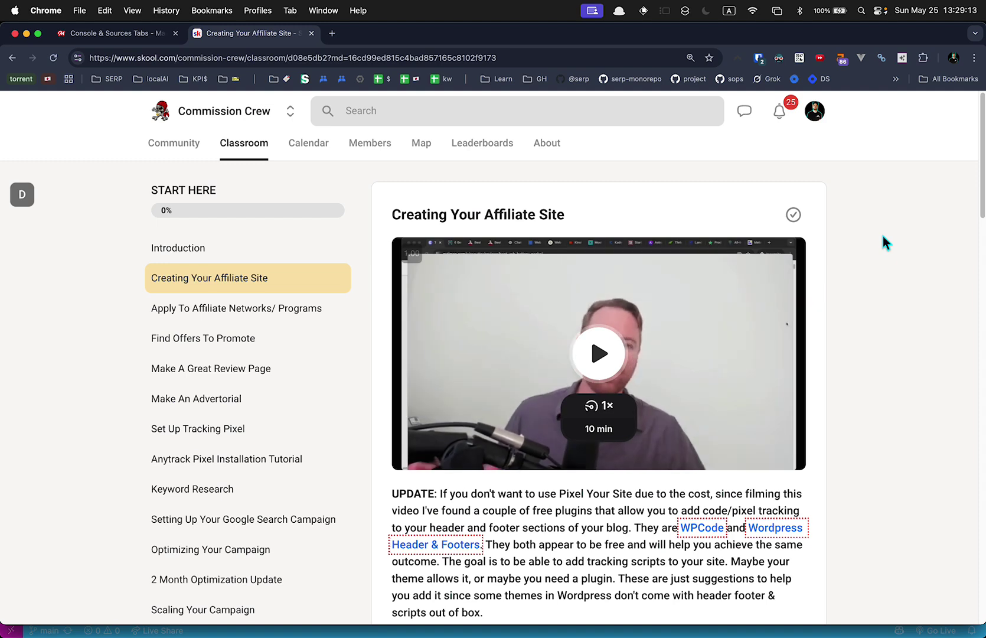
Step: Create a new untitled file with the interface enlarged and the sidebar hidden
{"action": "key", "text": "super+Tab"}
{"action": "key", "text": "super+Tab"}
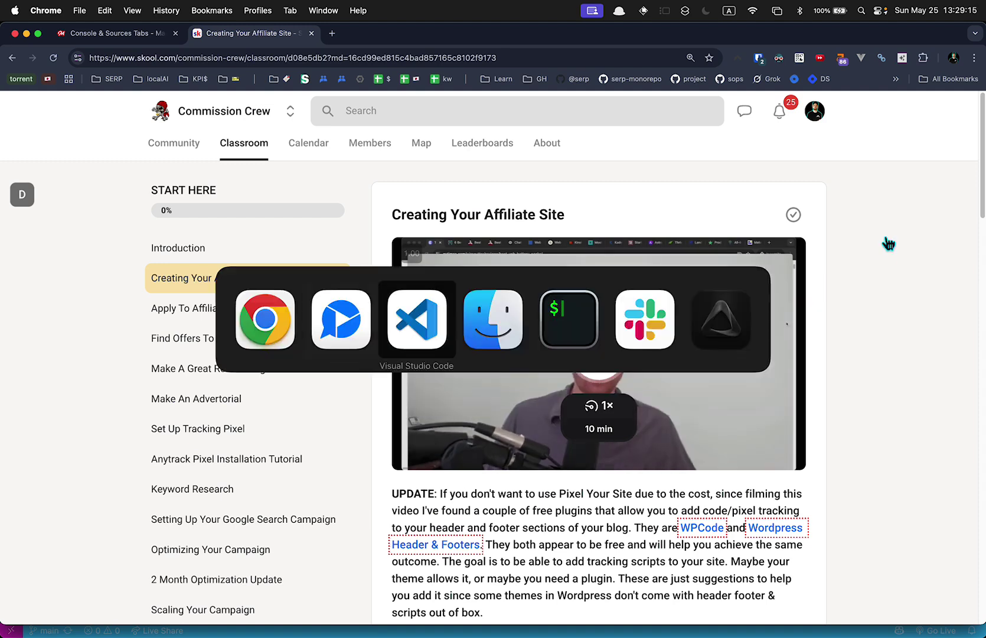
{"action": "key", "text": "super+n"}
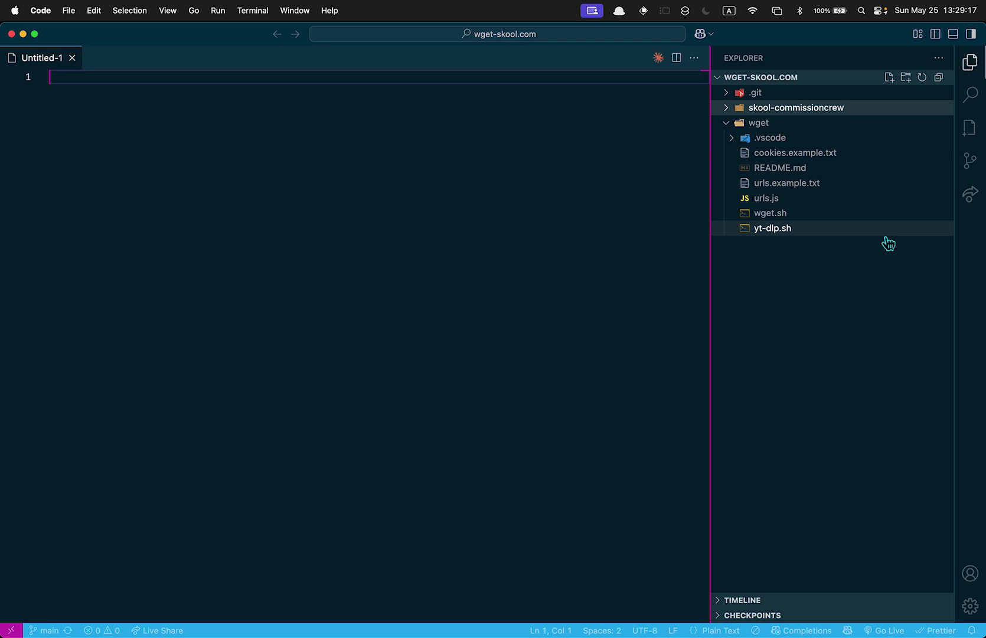
{"action": "type", "text": "1,"}
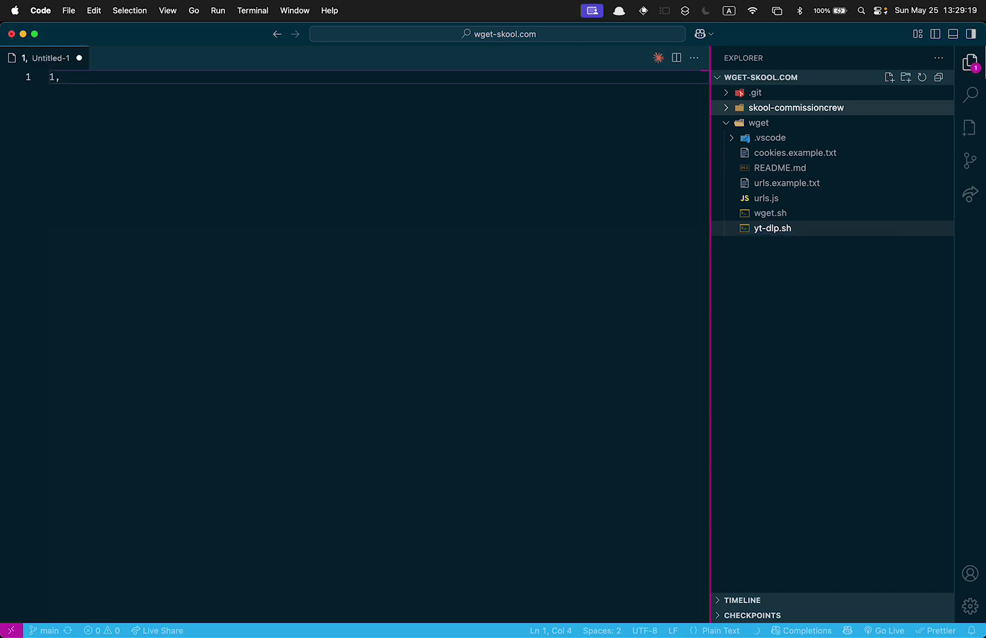
{"action": "key", "text": "super+equal"}
{"action": "key", "text": "super+equal"}
{"action": "key", "text": "super+equal"}
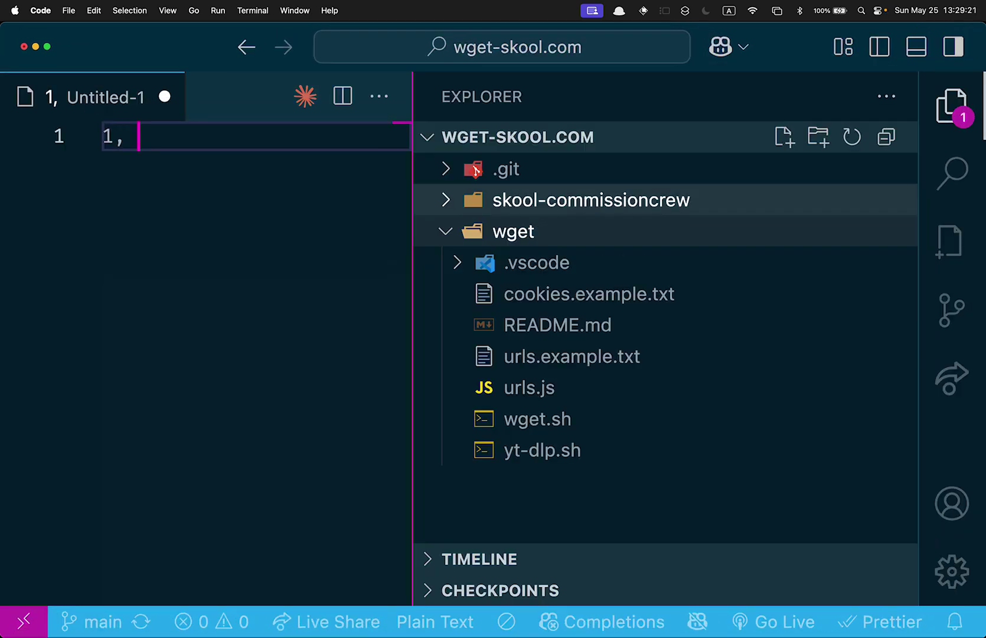
{"action": "key", "text": "super+b"}
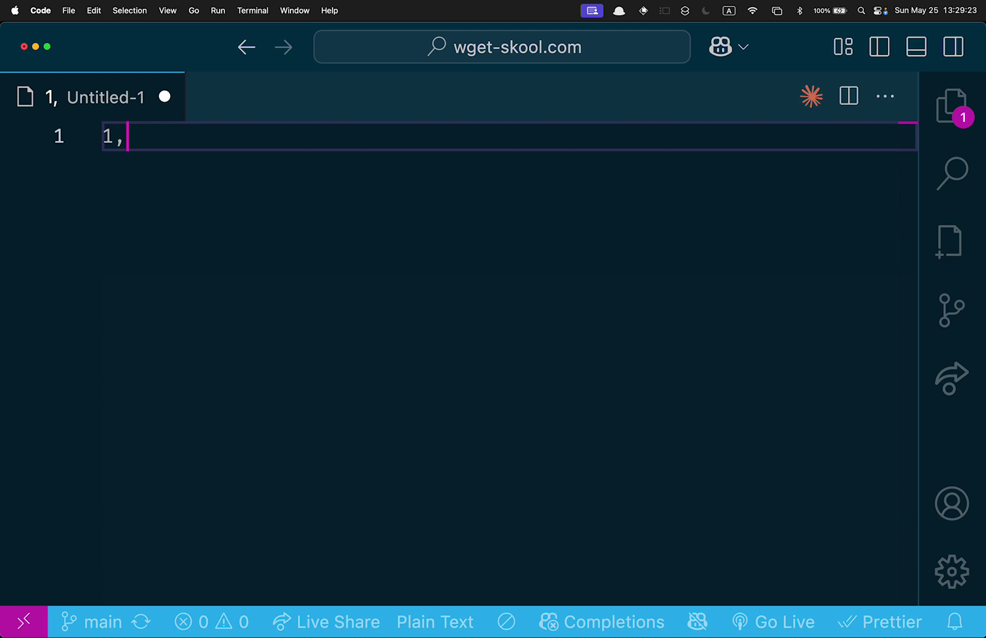
Step: Put '1. homebrew' and '2. wget' on separate lines, with blank lines below
{"action": "key", "text": "super+minus"}
{"action": "key", "text": "BackSpace"}
{"action": "key", "text": "BackSpace"}
{"action": "type", "text": ". "}
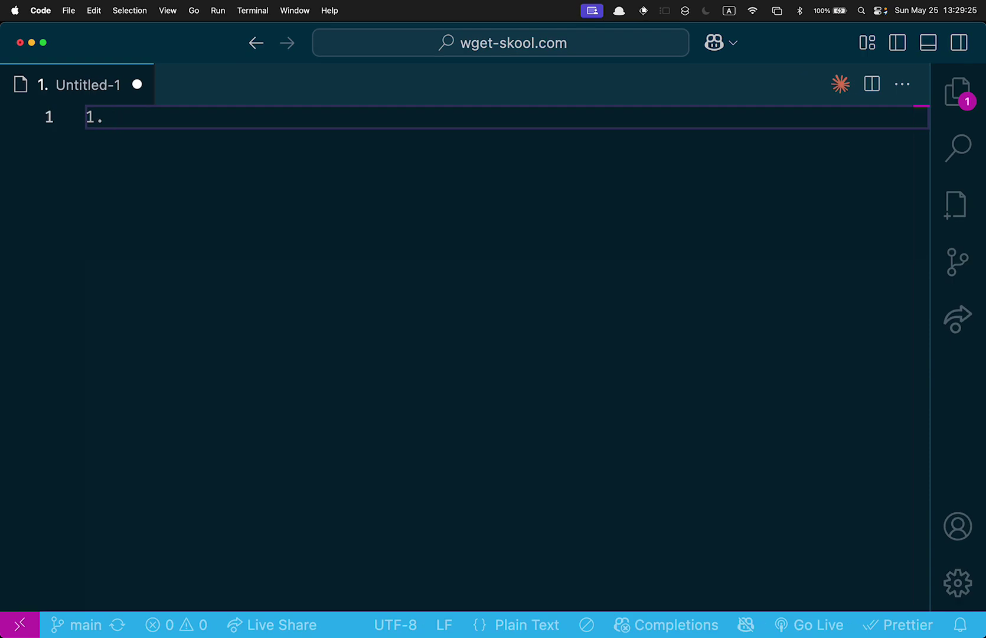
{"action": "type", "text": "wget"}
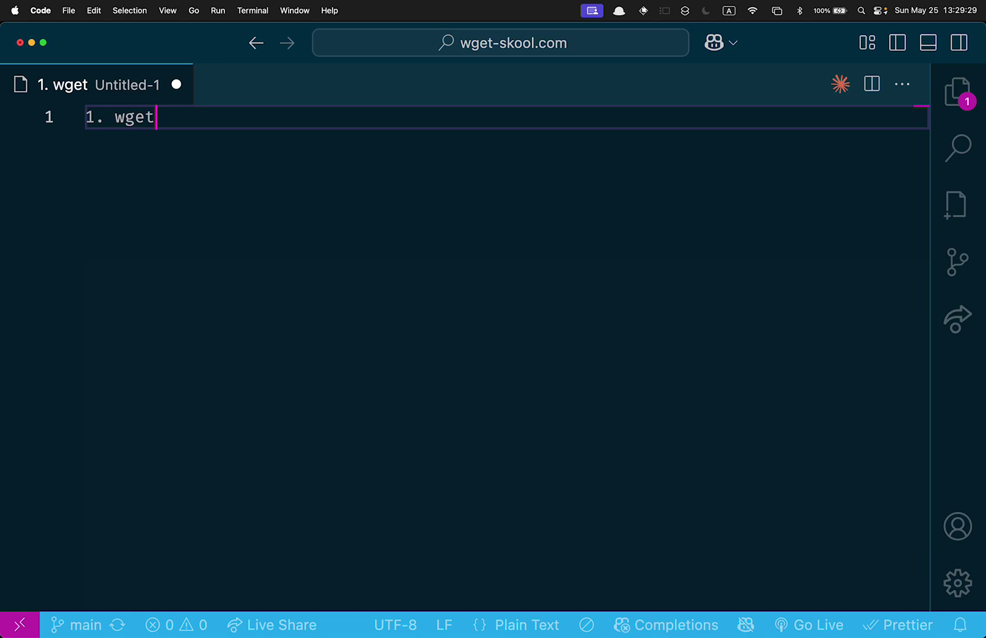
{"action": "left_click", "coordinate": [126, 117]}
{"action": "key", "text": "Return"}
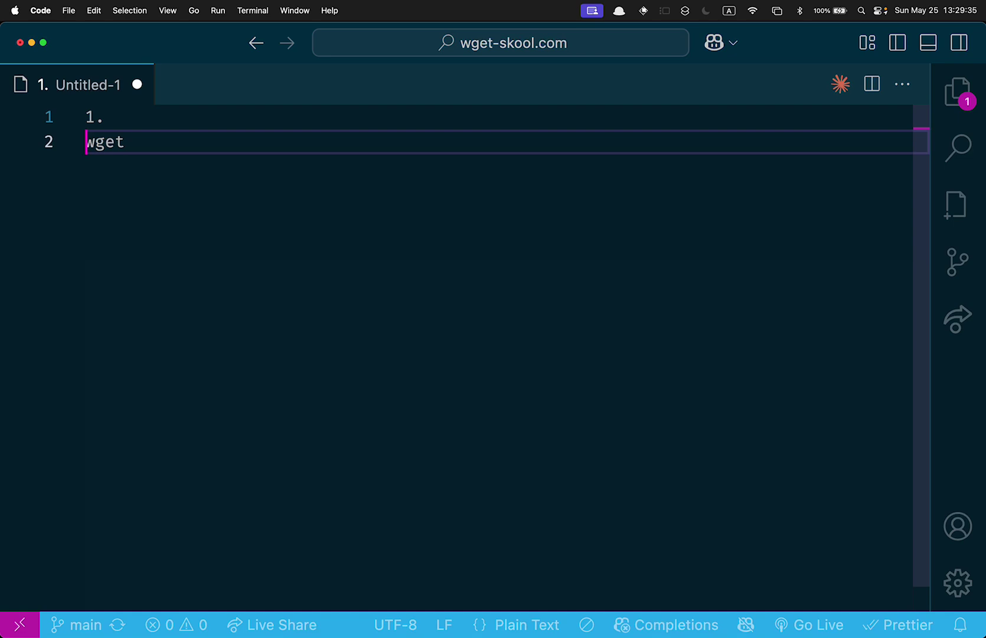
{"action": "key", "text": "Up"}
{"action": "key", "text": "Right"}
{"action": "key", "text": "Right"}
{"action": "key", "text": "Right"}
{"action": "type", "text": "home"}
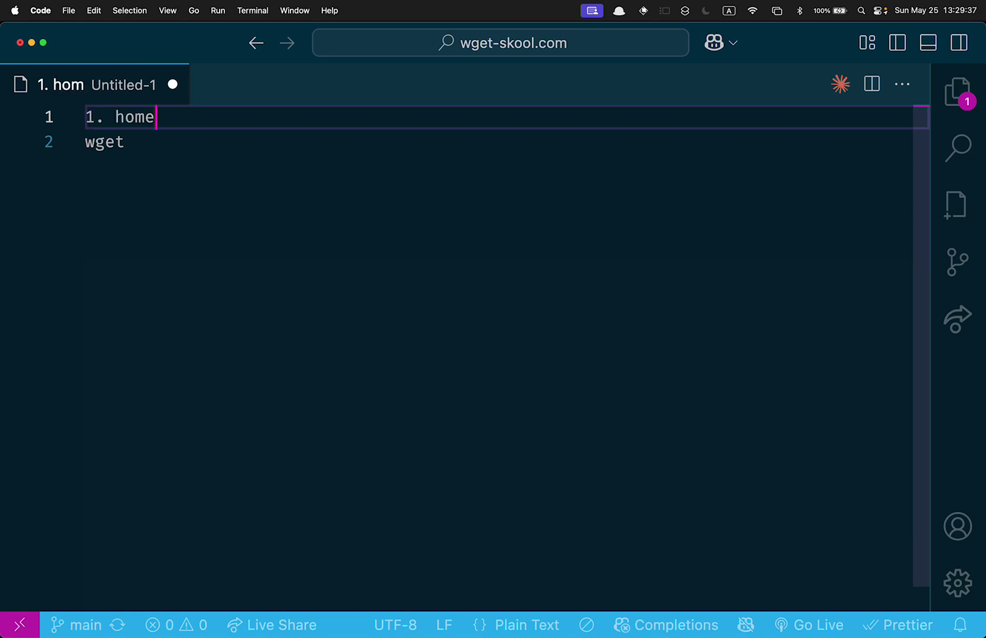
{"action": "type", "text": "brew"}
{"action": "key", "text": "Down"}
{"action": "key", "text": "Home"}
{"action": "type", "text": "2"}
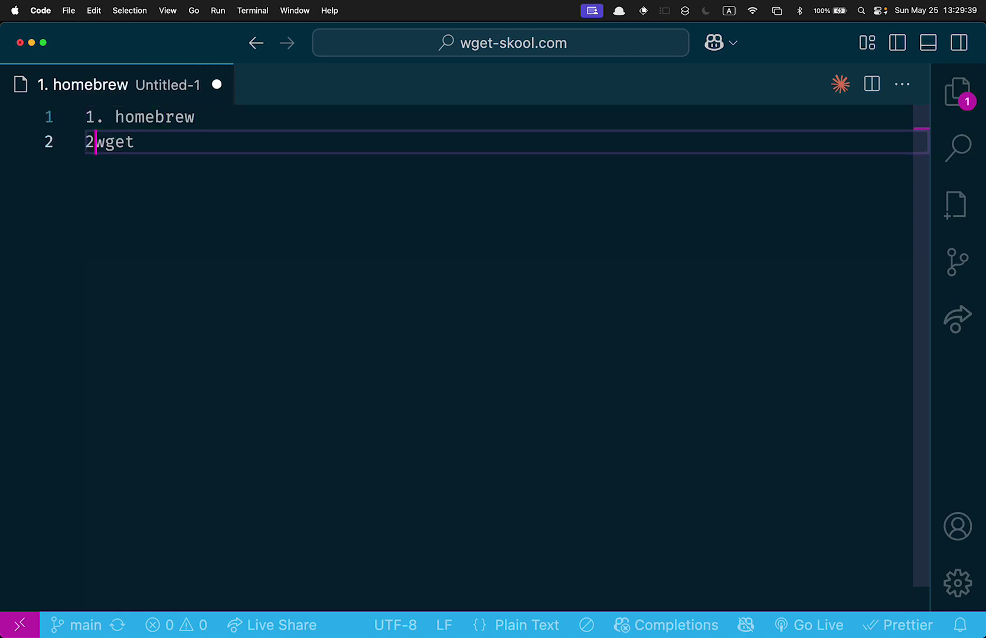
{"action": "type", "text": "."}
{"action": "key", "text": "Return"}
{"action": "key", "text": "Return"}
{"action": "key", "text": "Return"}
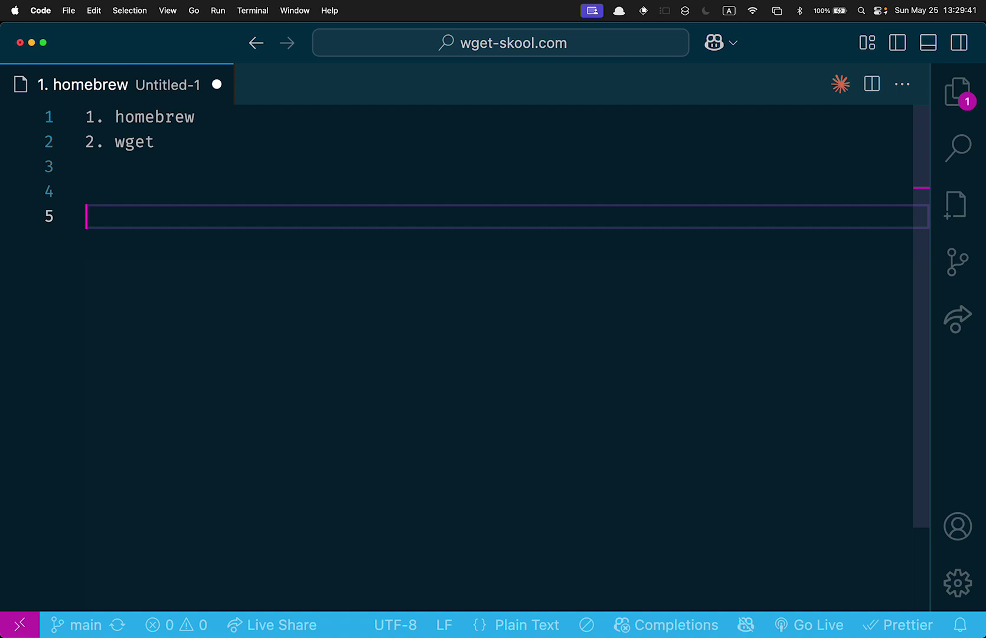
{"action": "type", "text": "--"}
{"action": "key", "text": "Return"}
{"action": "key", "text": "Return"}
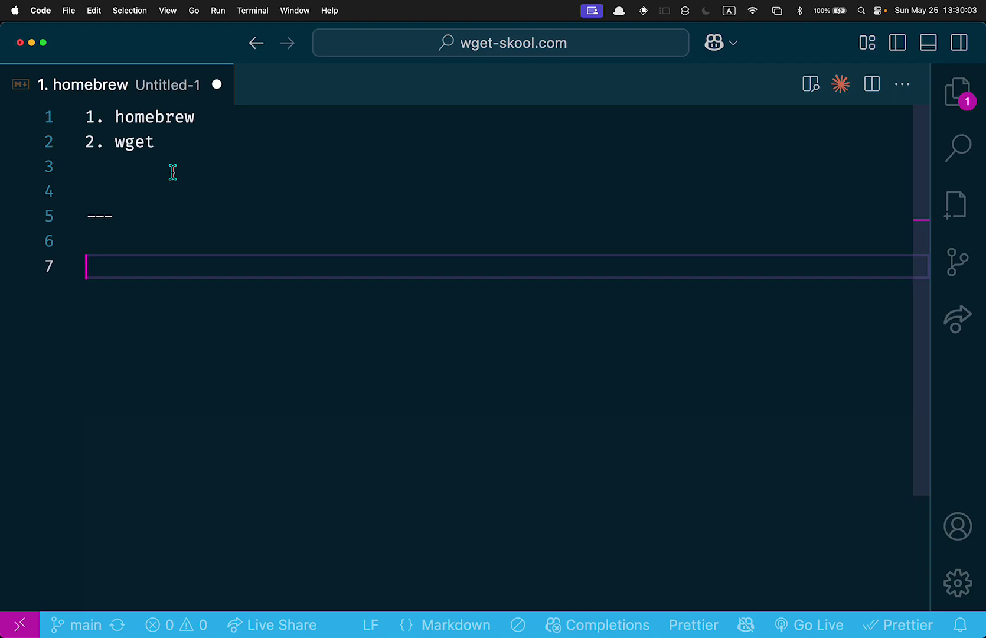
Step: Enable the Get cookies.txt LOCALLY extension in Chrome's extensions manager
{"action": "key", "text": "super+Tab"}
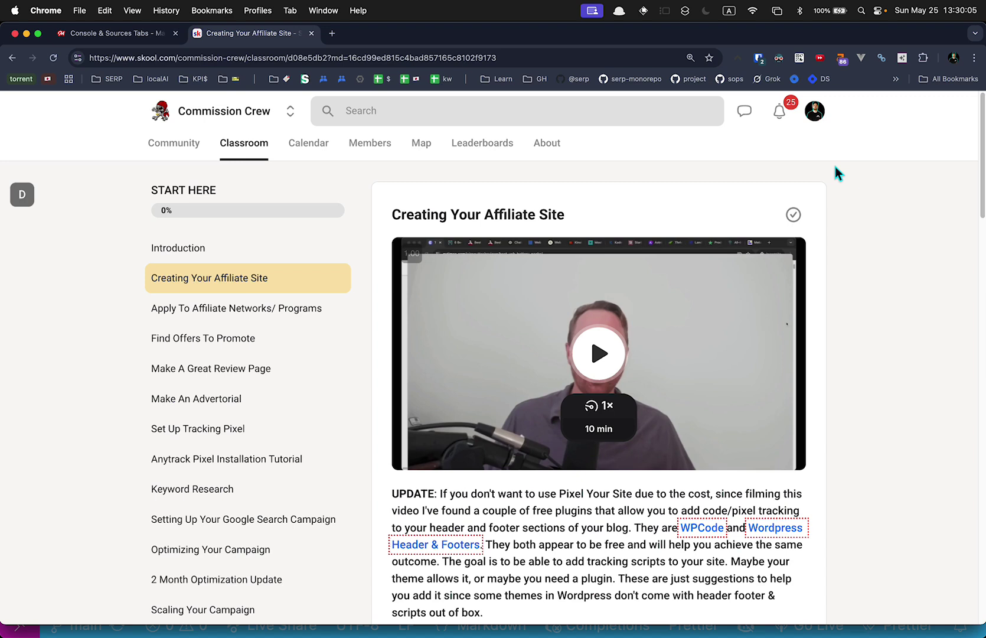
{"action": "left_click", "coordinate": [823, 123]}
{"action": "left_click", "coordinate": [877, 257]}
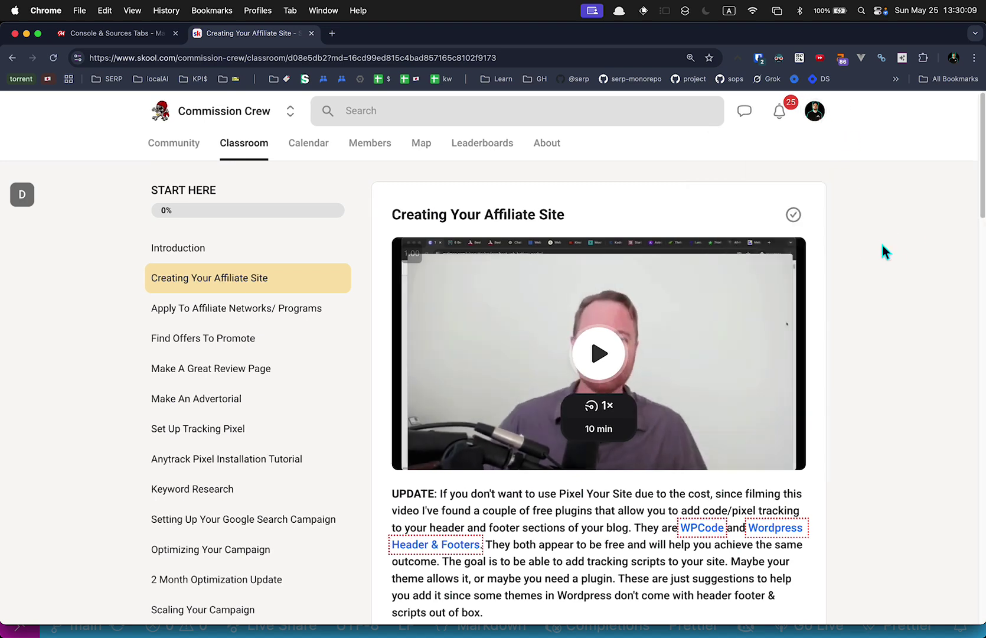
{"action": "left_click", "coordinate": [738, 59]}
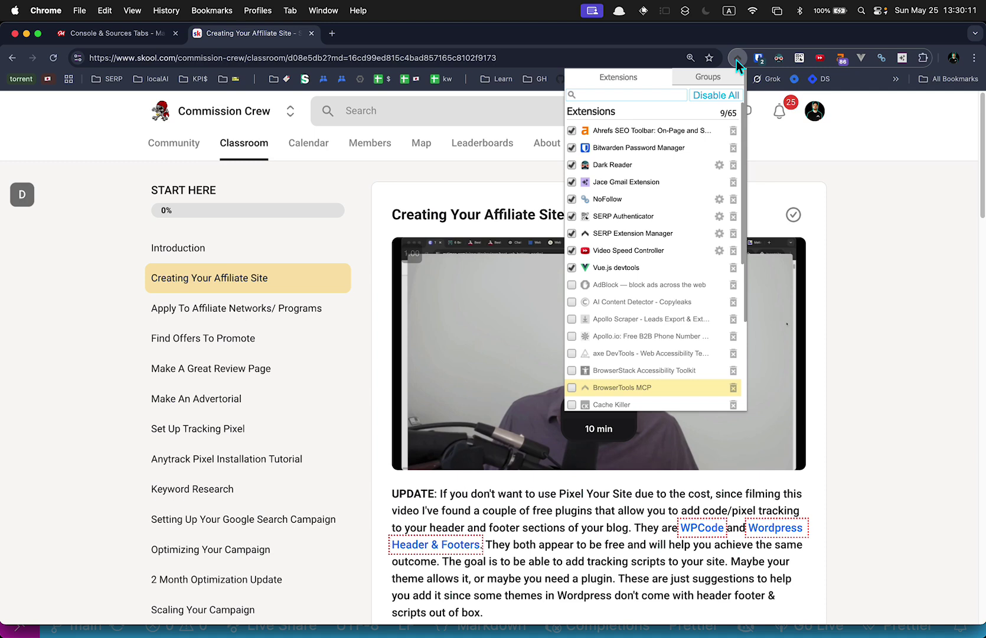
{"action": "left_click", "coordinate": [667, 96]}
{"action": "type", "text": "cook"}
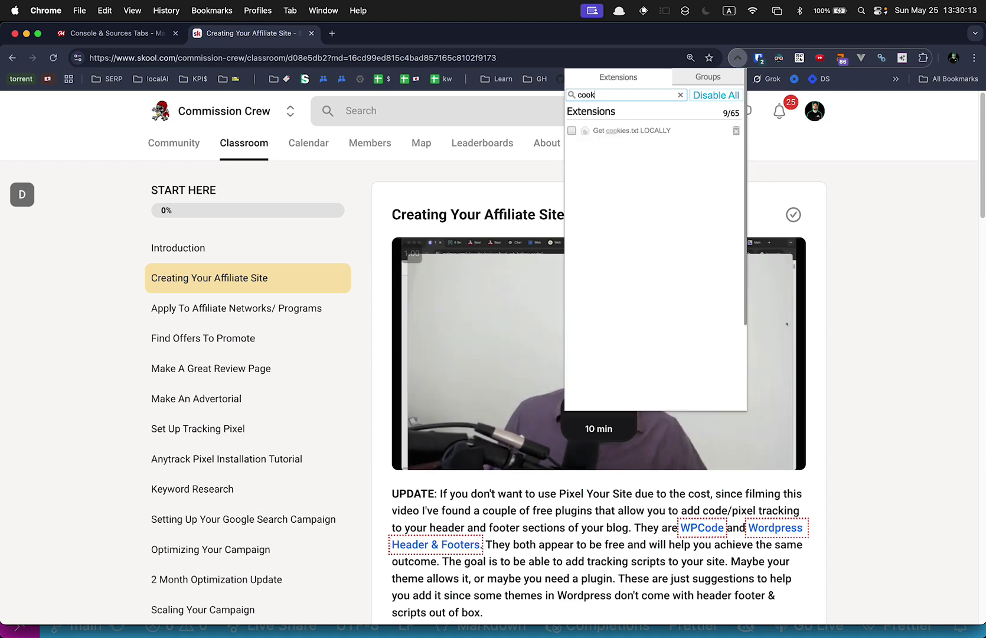
{"action": "type", "text": "i"}
{"action": "left_click", "coordinate": [571, 129]}
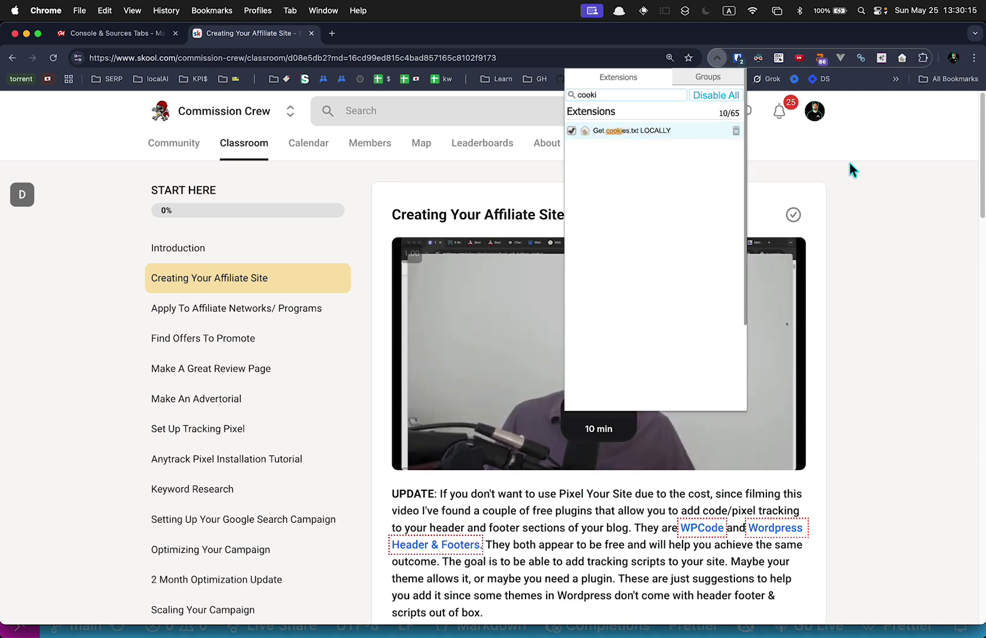
{"action": "left_click", "coordinate": [902, 59]}
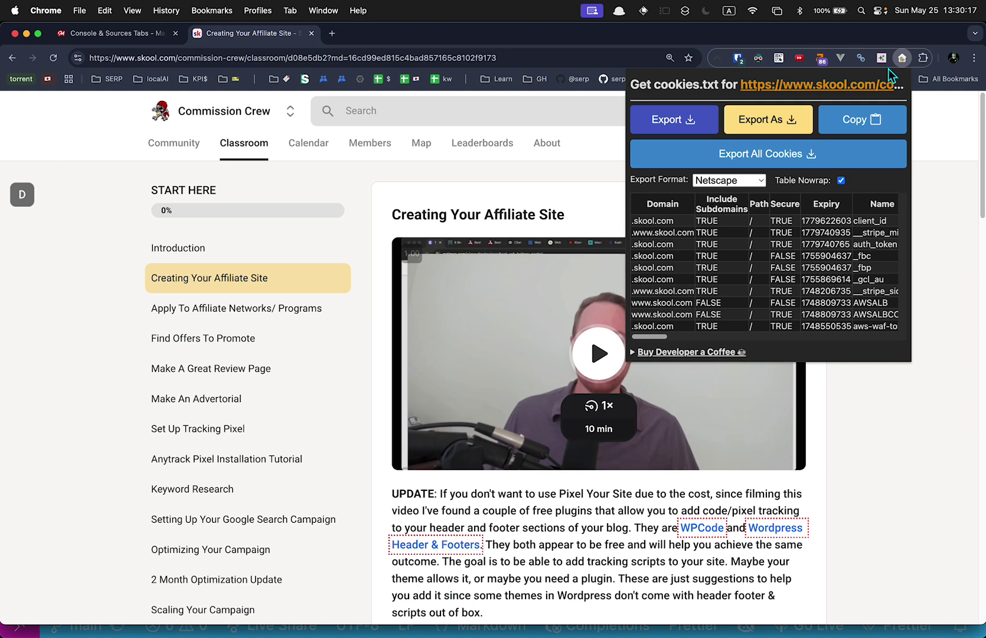
{"action": "key", "text": "Escape"}
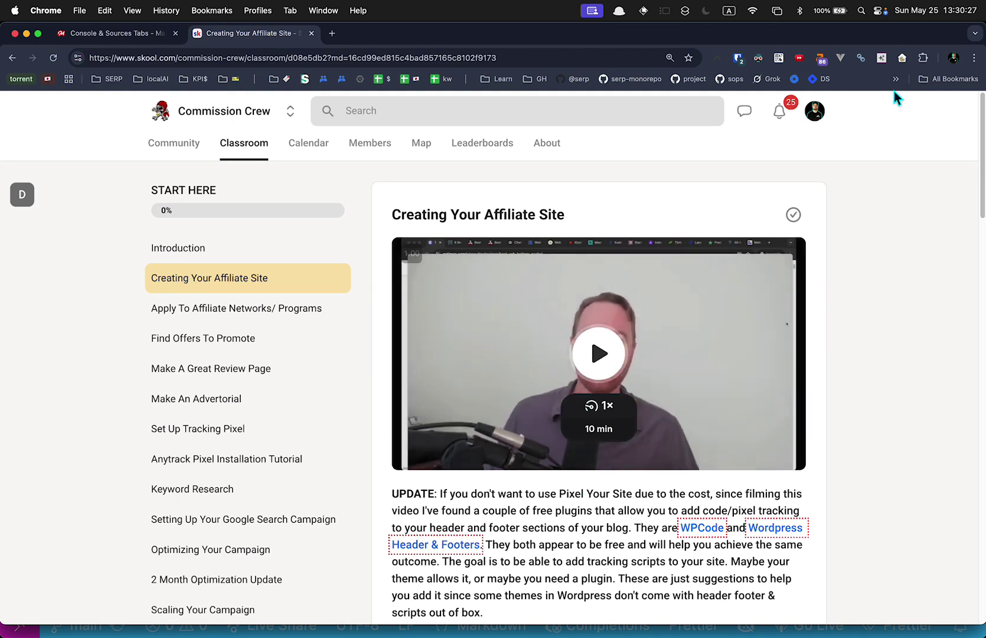
{"action": "right_click", "coordinate": [881, 58]}
{"action": "left_click", "coordinate": [902, 57]}
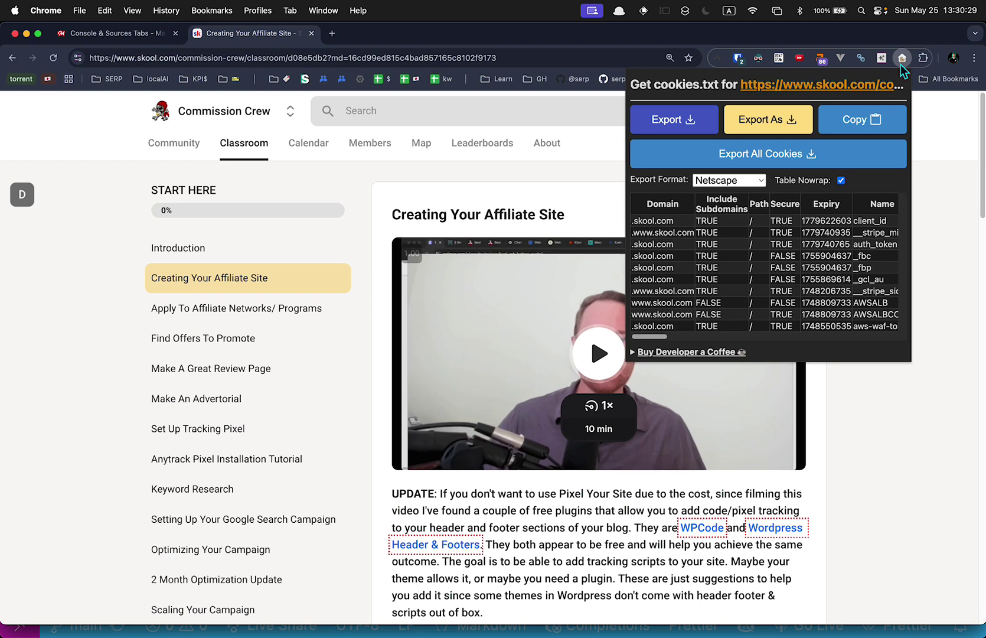
{"action": "left_click", "coordinate": [729, 182]}
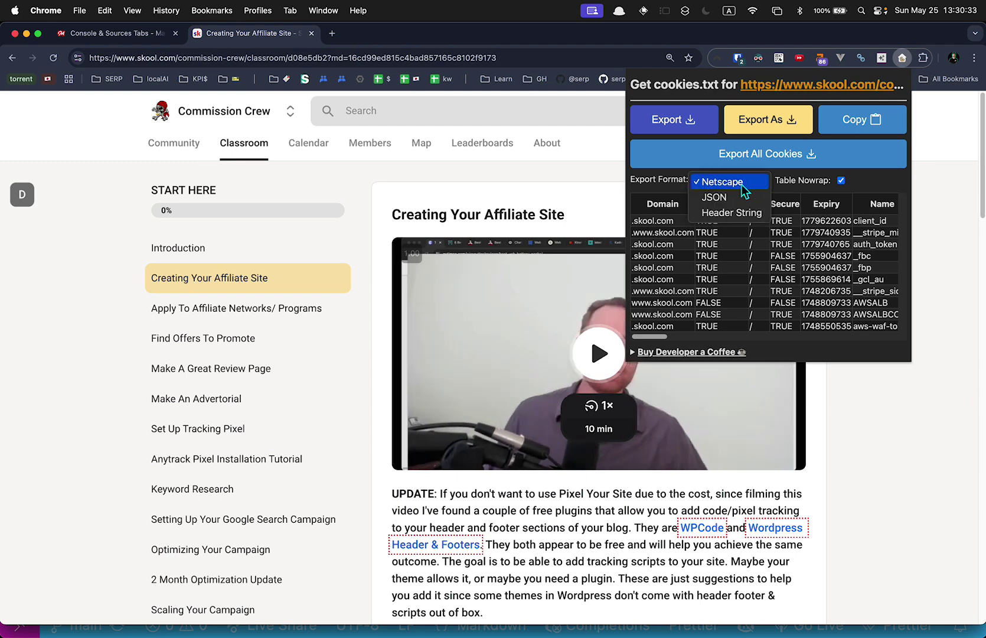
{"action": "left_click", "coordinate": [741, 186]}
{"action": "left_click", "coordinate": [700, 126]}
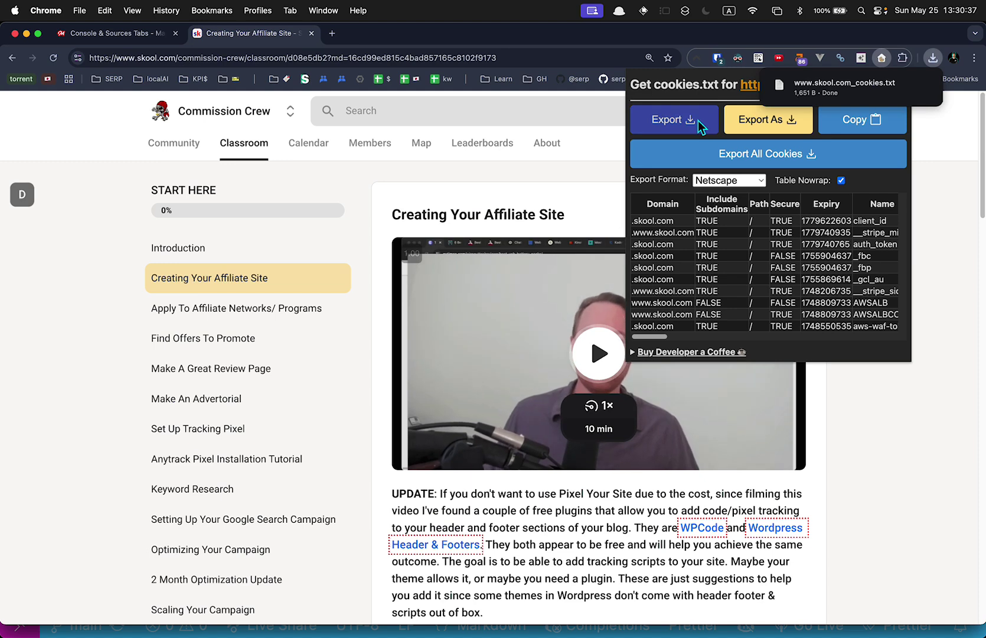
{"action": "key", "text": "Tab"}
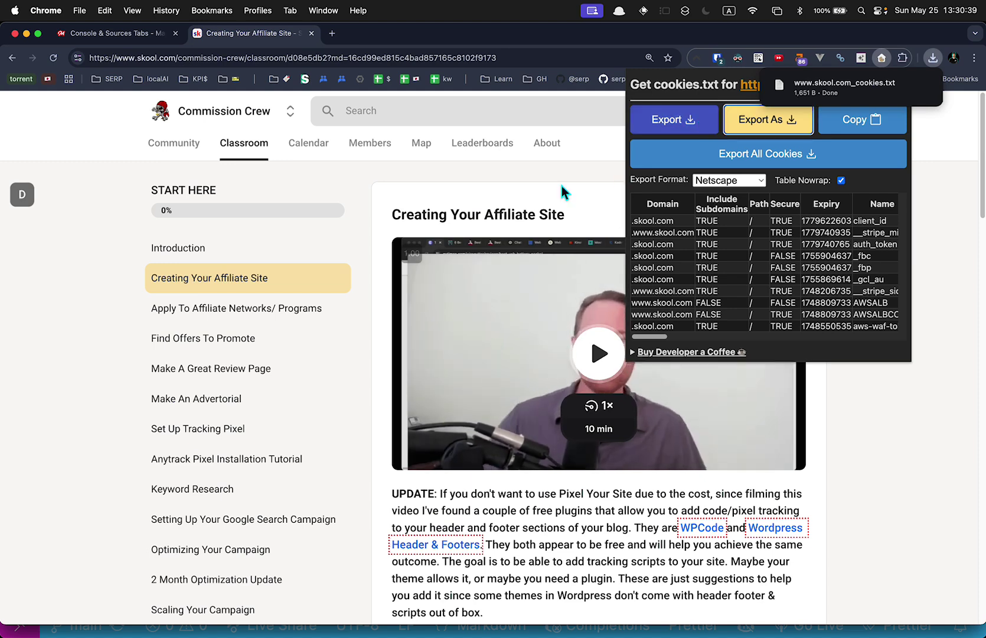
{"action": "key", "text": "super+Tab"}
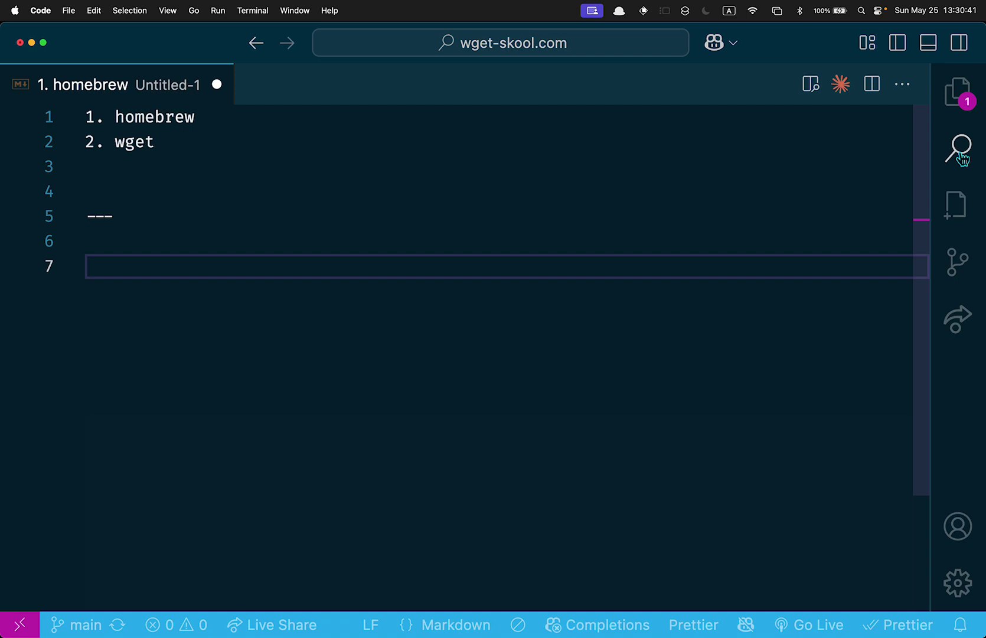
{"action": "left_click", "coordinate": [961, 96]}
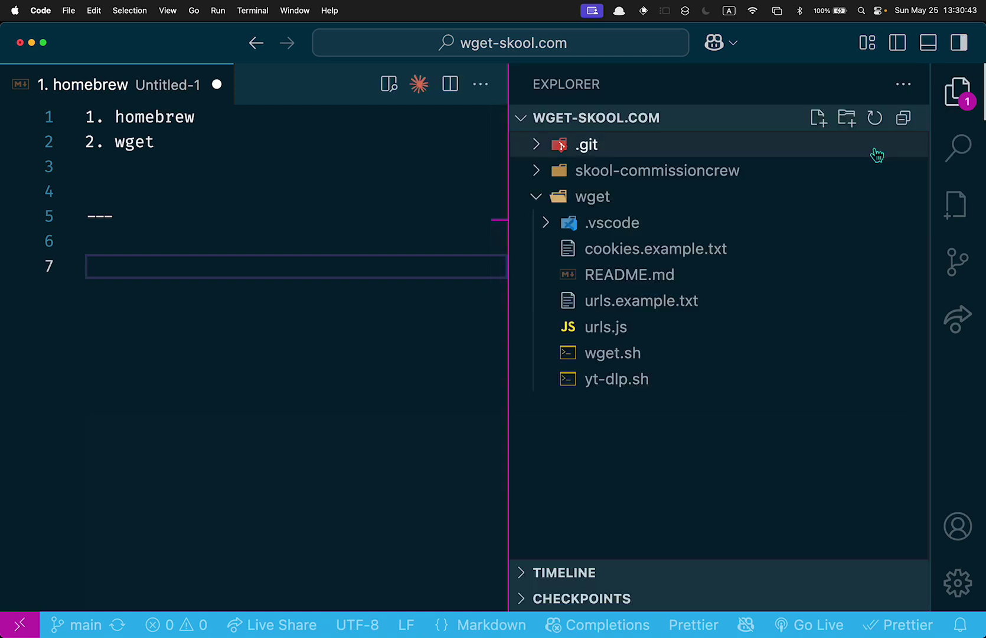
{"action": "key", "text": "F11"}
{"action": "key", "text": "F11"}
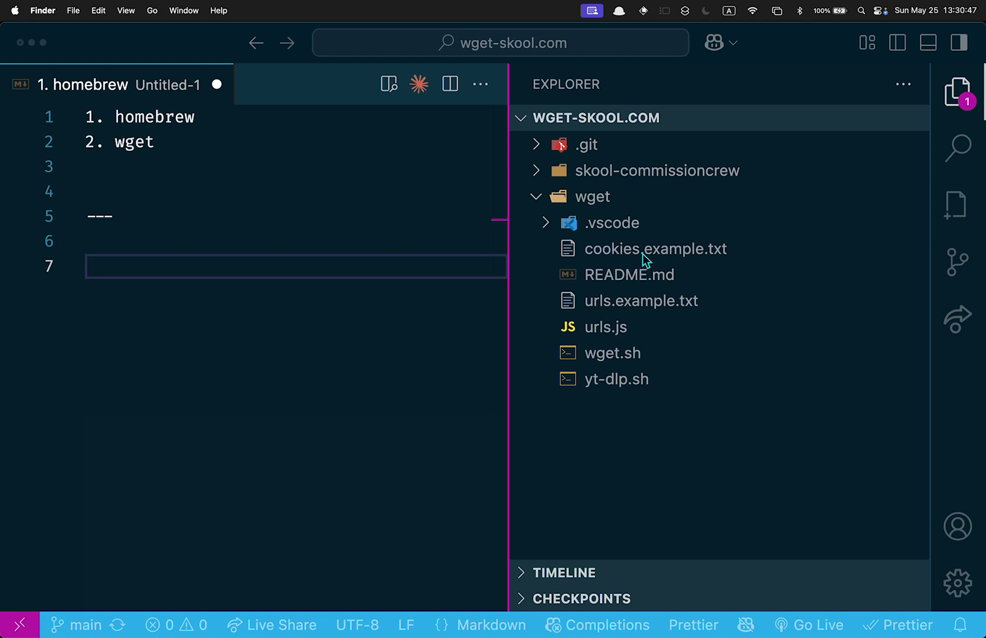
{"action": "key", "text": "F11"}
{"action": "left_click_drag", "start_coordinate": [946, 58], "coordinate": [845, 161]}
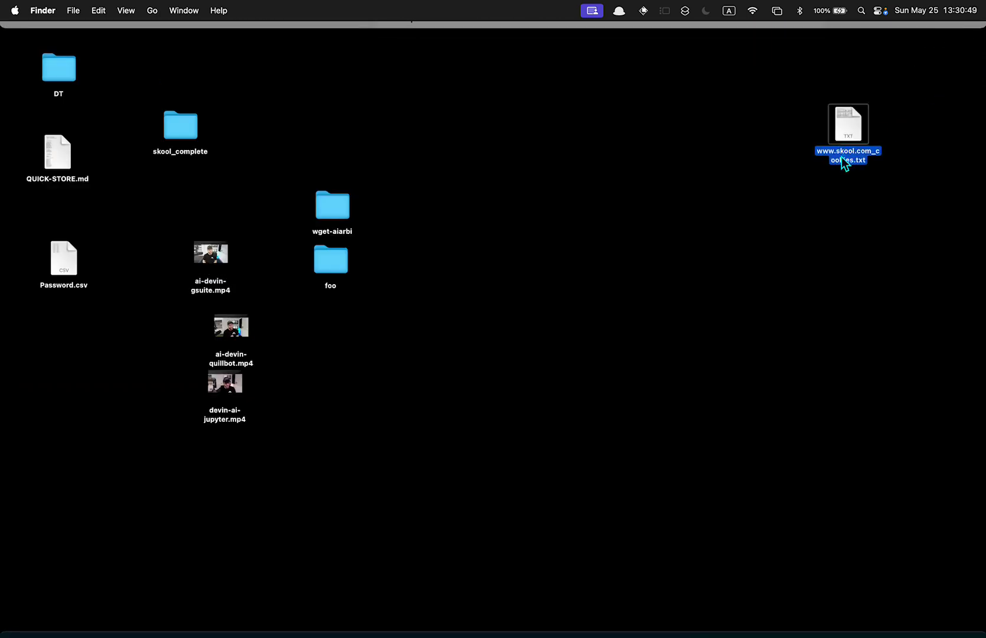
Step: Rename the exported cookie file to cookies.txt
{"action": "key", "text": "space"}
{"action": "key", "text": "space"}
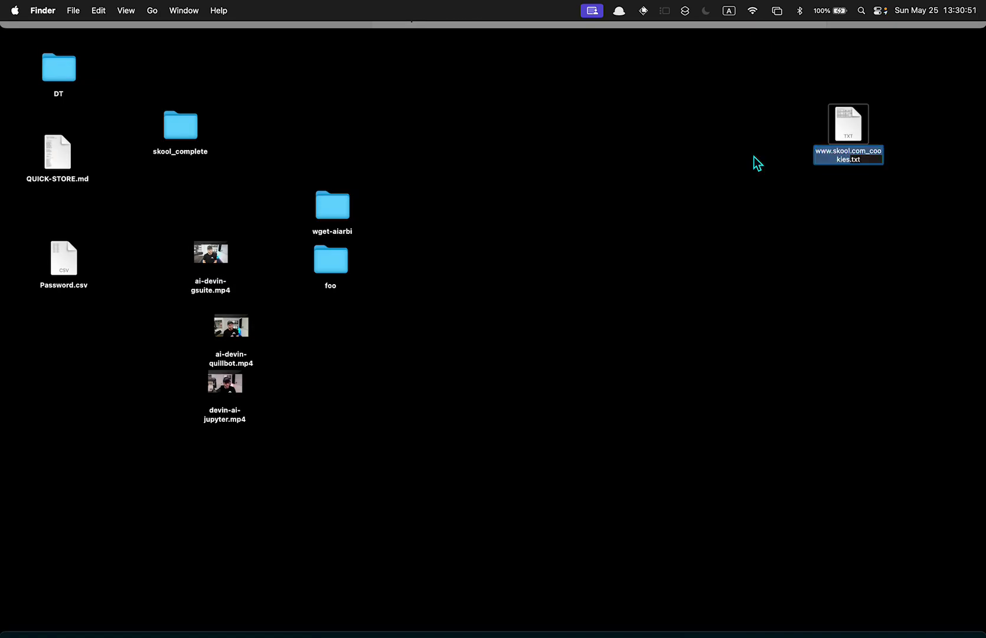
{"action": "type", "text": "cookies"}
{"action": "key", "text": "Return"}
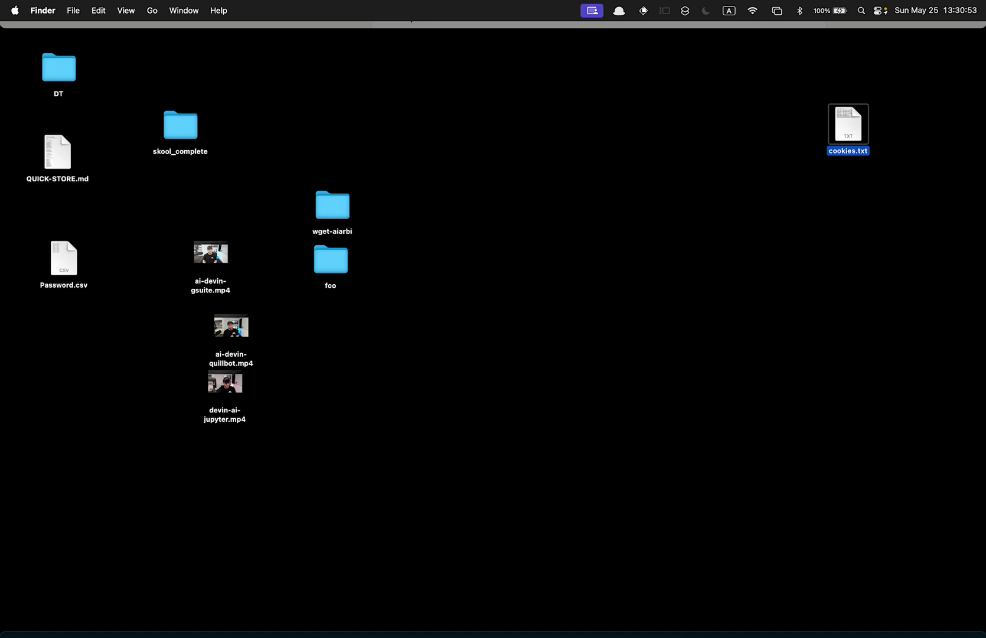
{"action": "left_click", "coordinate": [582, 127]}
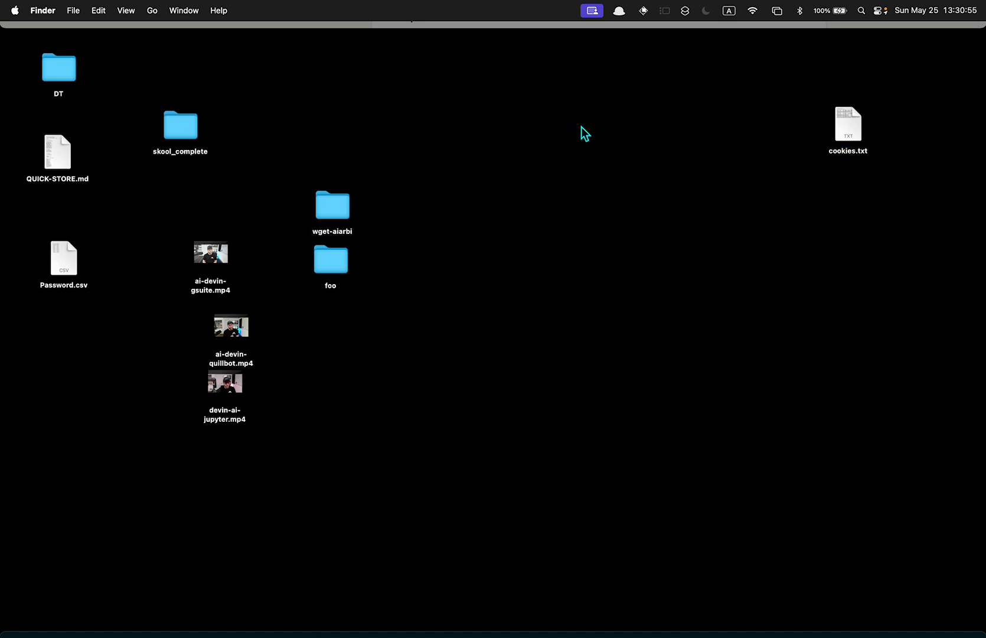
Step: Create a desktop folder named demo and move cookies.txt into it
{"action": "right_click", "coordinate": [581, 128]}
{"action": "left_click", "coordinate": [605, 121]}
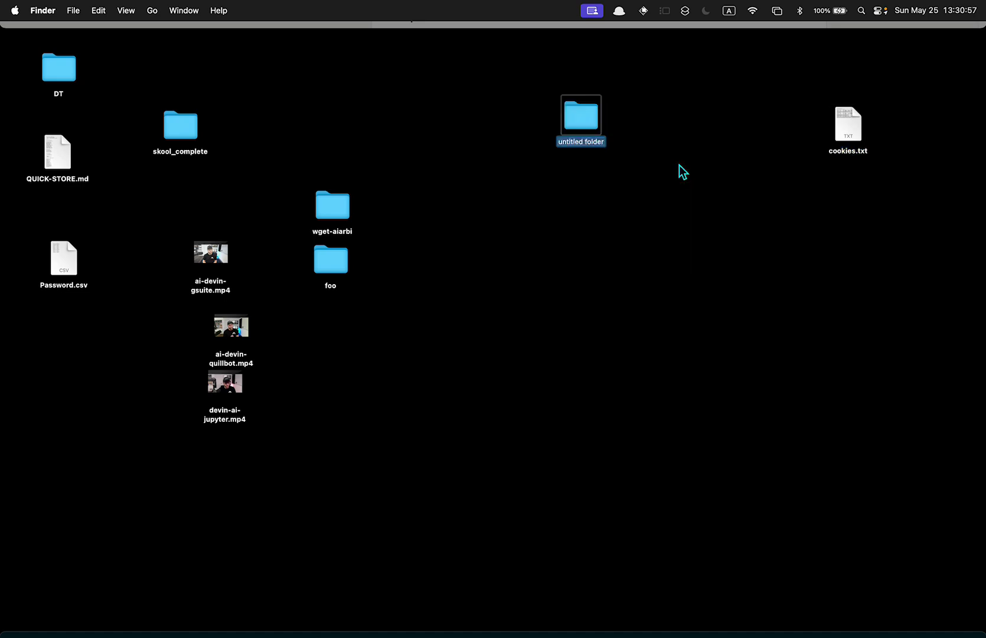
{"action": "type", "text": "demo"}
{"action": "left_click", "coordinate": [828, 132]}
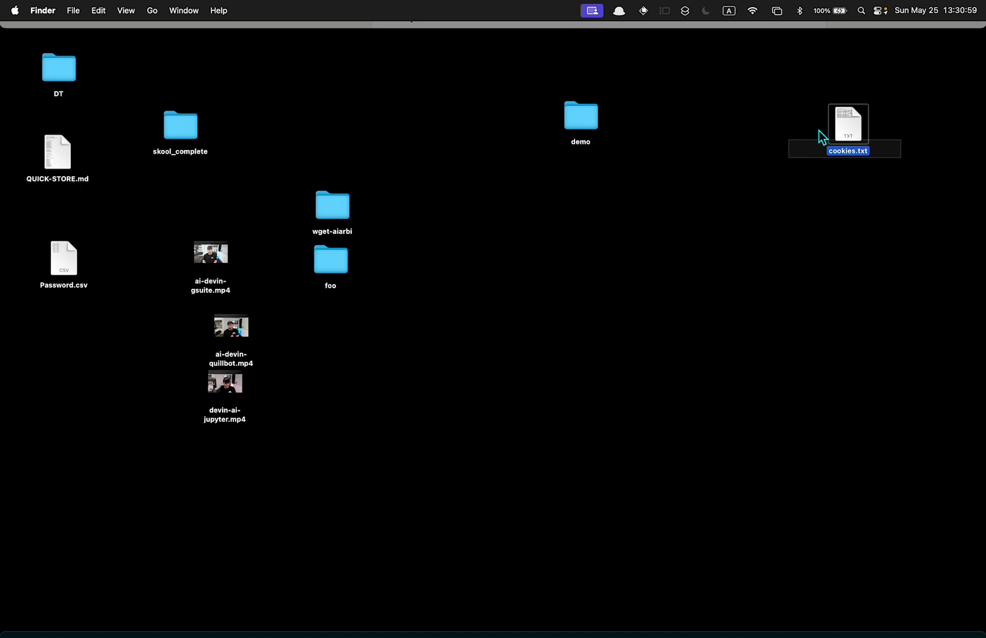
{"action": "left_click_drag", "start_coordinate": [821, 137], "coordinate": [581, 123]}
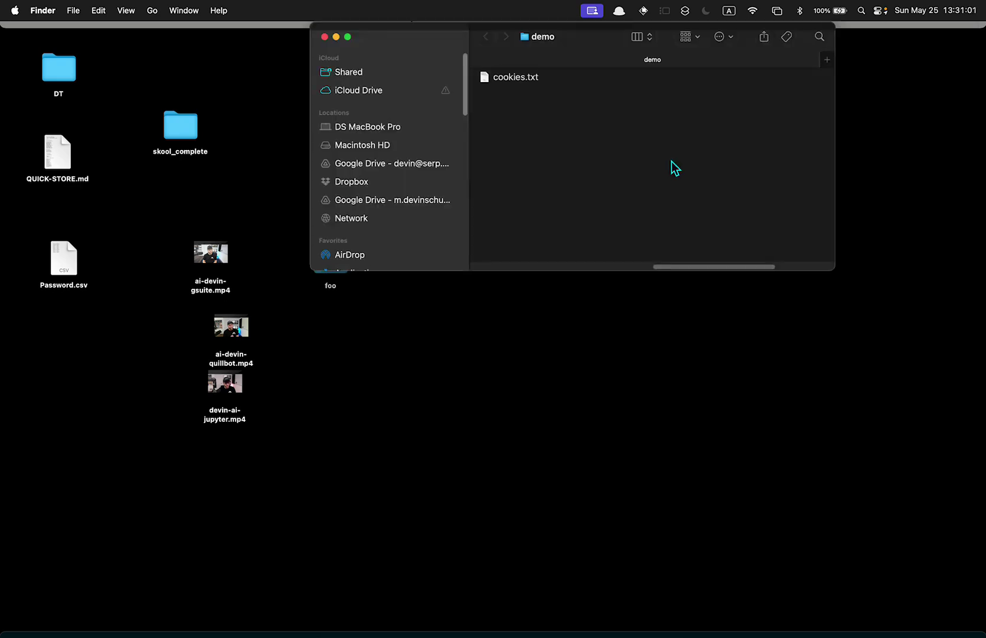
{"action": "key", "text": "super+w"}
Step: Close the cookie popup and open Chrome's DevTools Console on the Skool lesson page
{"action": "left_click", "coordinate": [724, 210]}
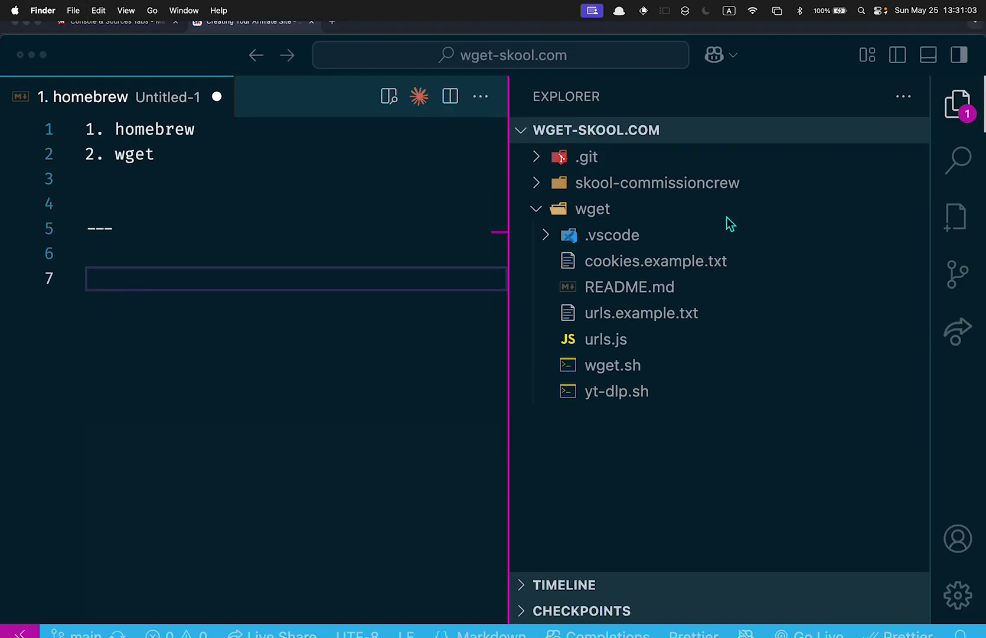
{"action": "key", "text": "super+Tab"}
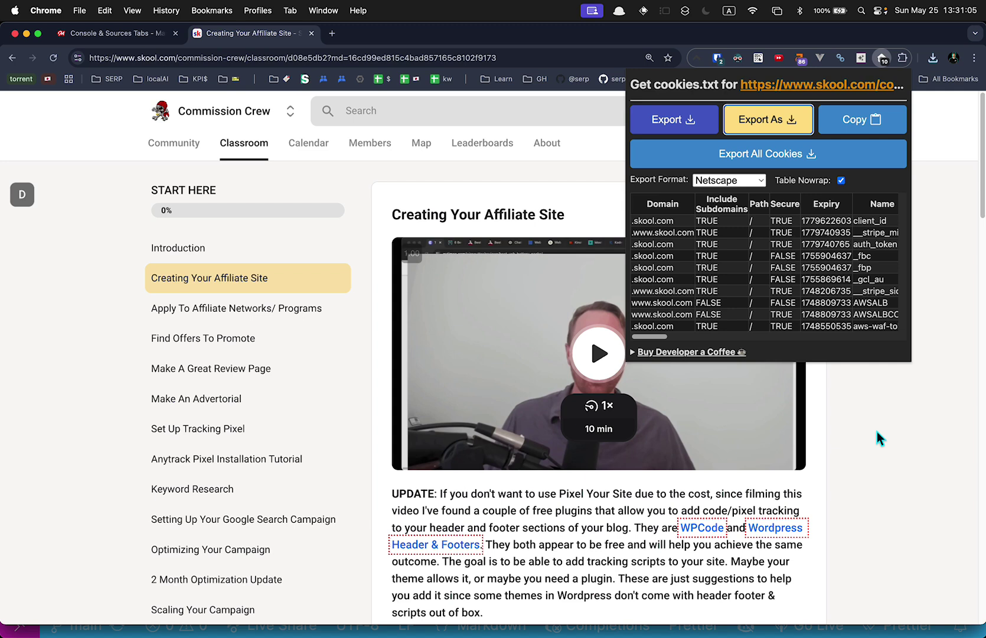
{"action": "left_click", "coordinate": [878, 437]}
{"action": "scroll", "coordinate": [535, 391], "scroll_direction": "down", "scroll_amount": 5}
{"action": "scroll", "coordinate": [613, 455], "scroll_direction": "up", "scroll_amount": 5}
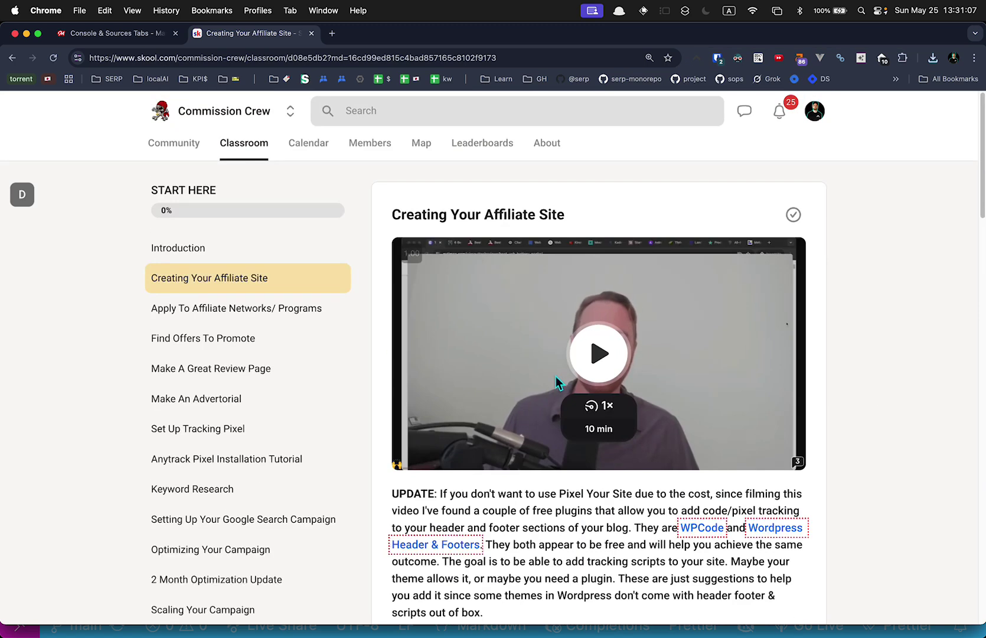
{"action": "right_click", "coordinate": [859, 205]}
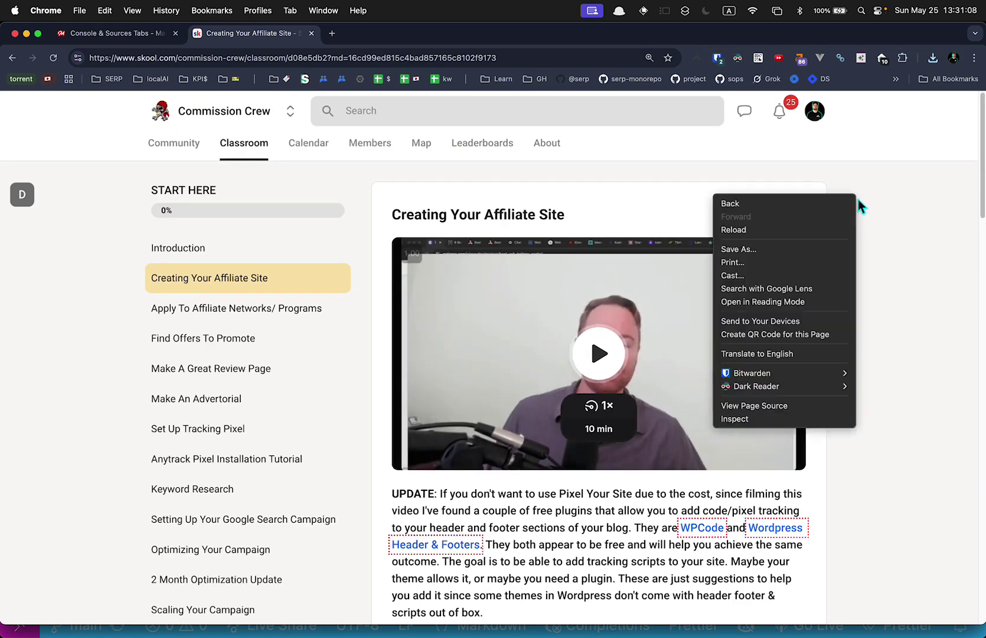
{"action": "left_click", "coordinate": [768, 420]}
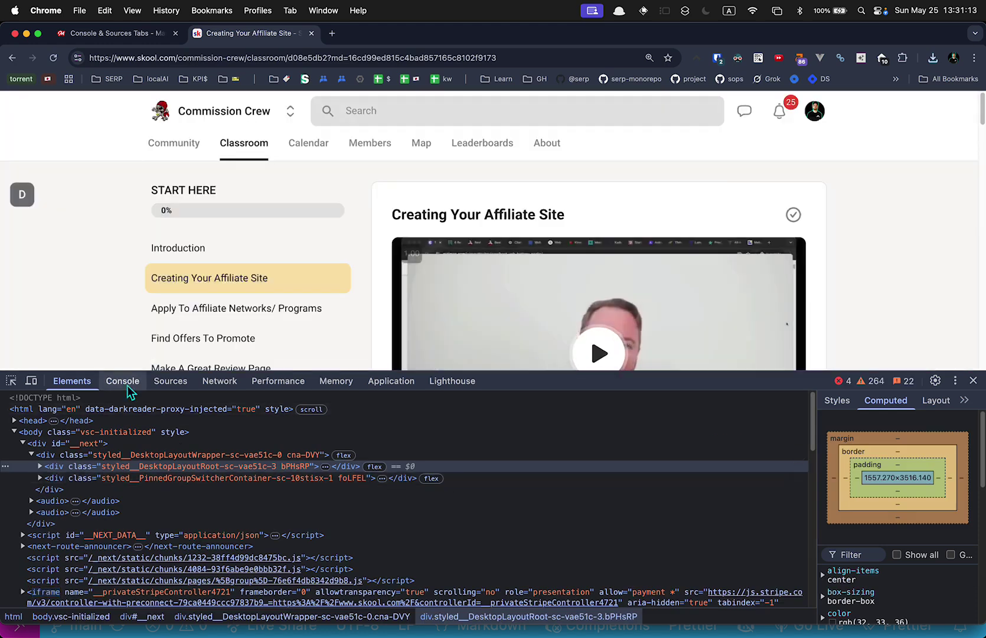
{"action": "left_click", "coordinate": [127, 385]}
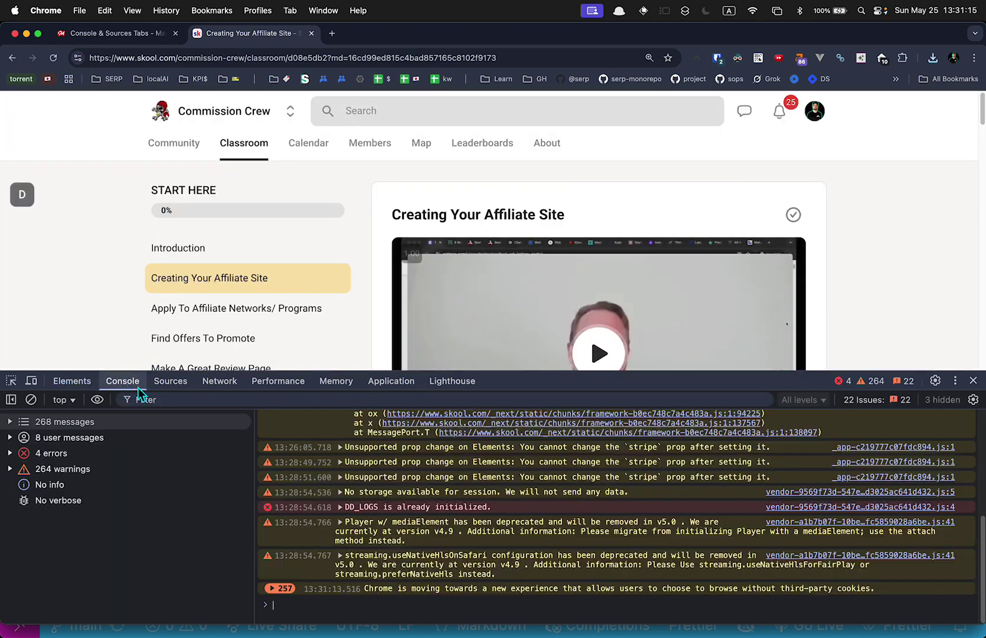
{"action": "key", "text": "super+Tab"}
{"action": "left_click", "coordinate": [417, 337]}
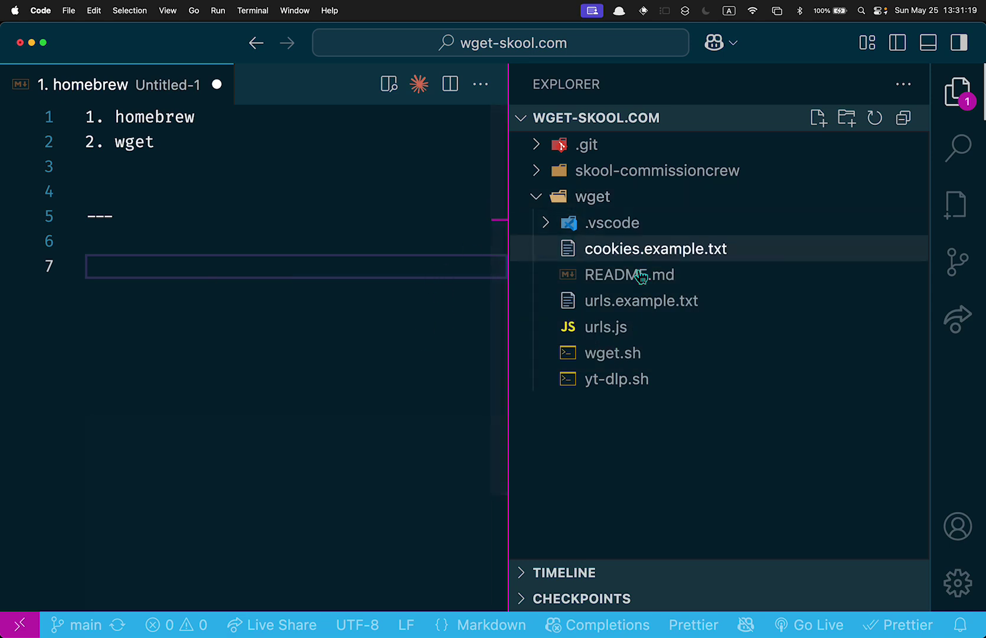
Step: Open urls.js, zoom the editor out one step, and copy its code
{"action": "left_click", "coordinate": [644, 329]}
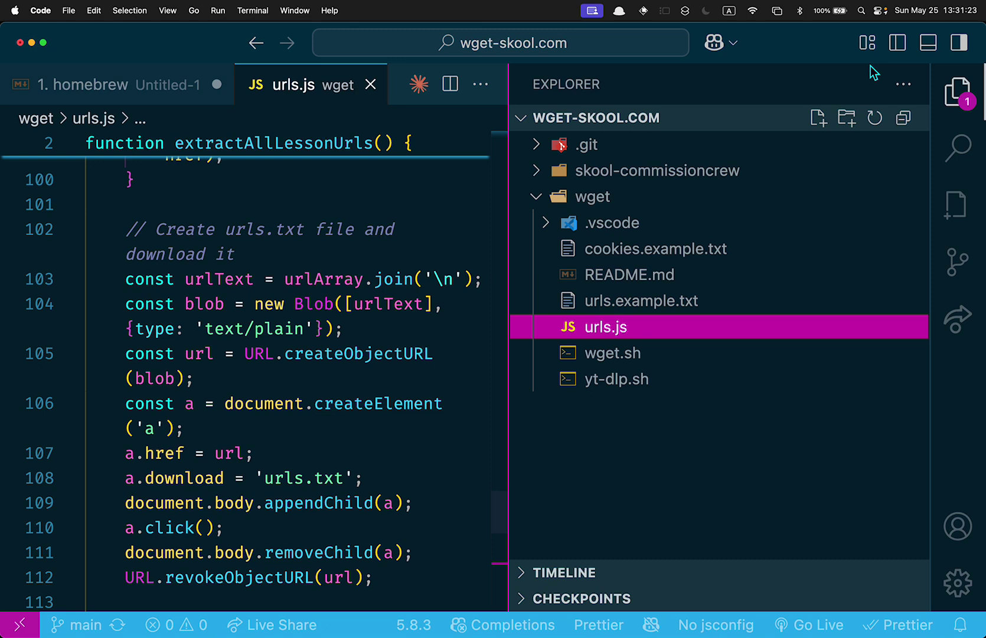
{"action": "key", "text": "super+minus"}
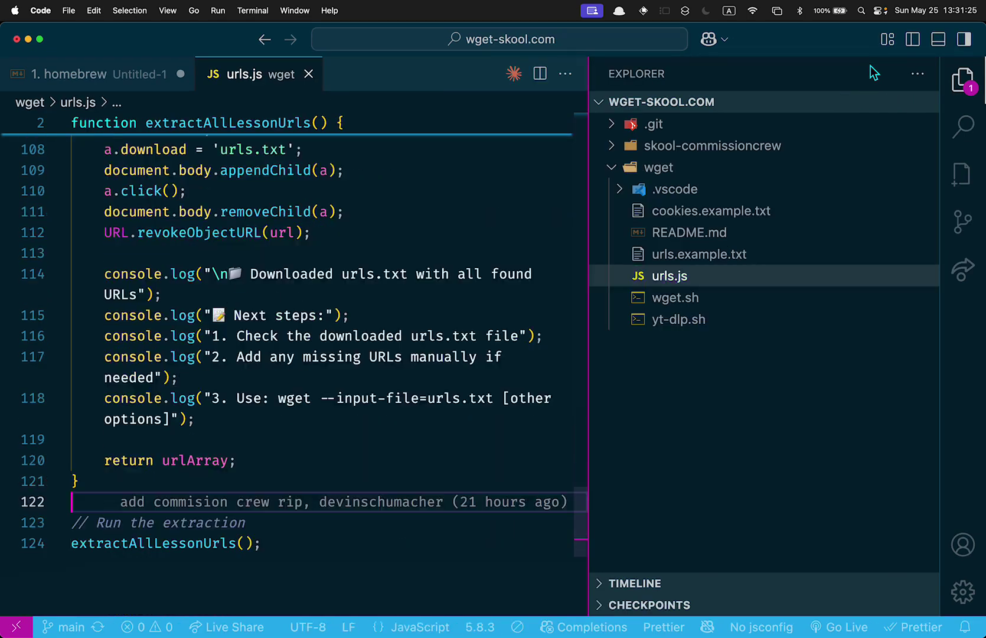
{"action": "left_click", "coordinate": [198, 388]}
{"action": "scroll", "coordinate": [224, 385], "scroll_direction": "up", "scroll_amount": 10}
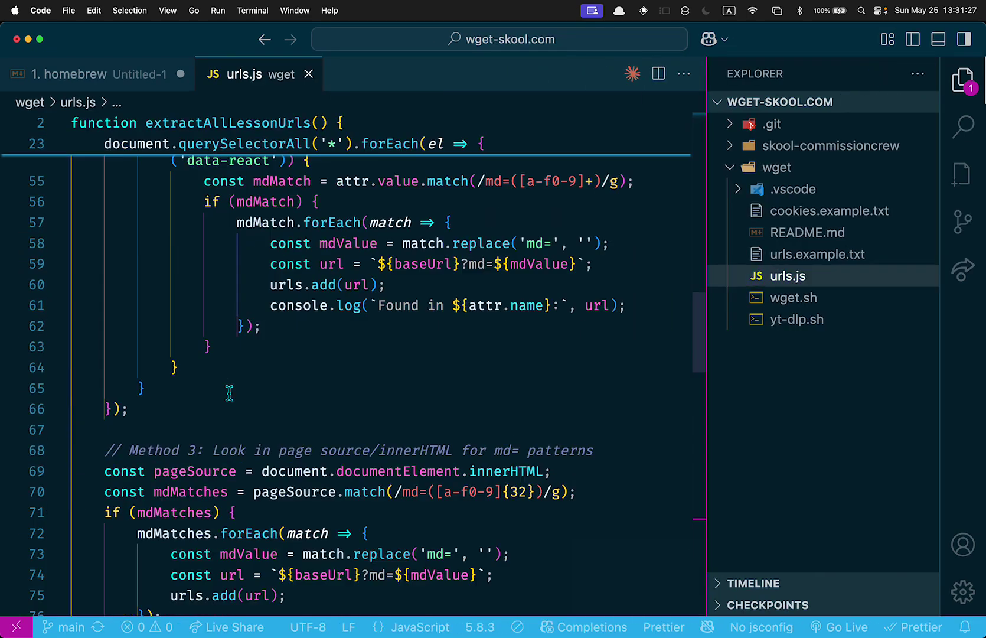
{"action": "scroll", "coordinate": [226, 386], "scroll_direction": "up", "scroll_amount": 3}
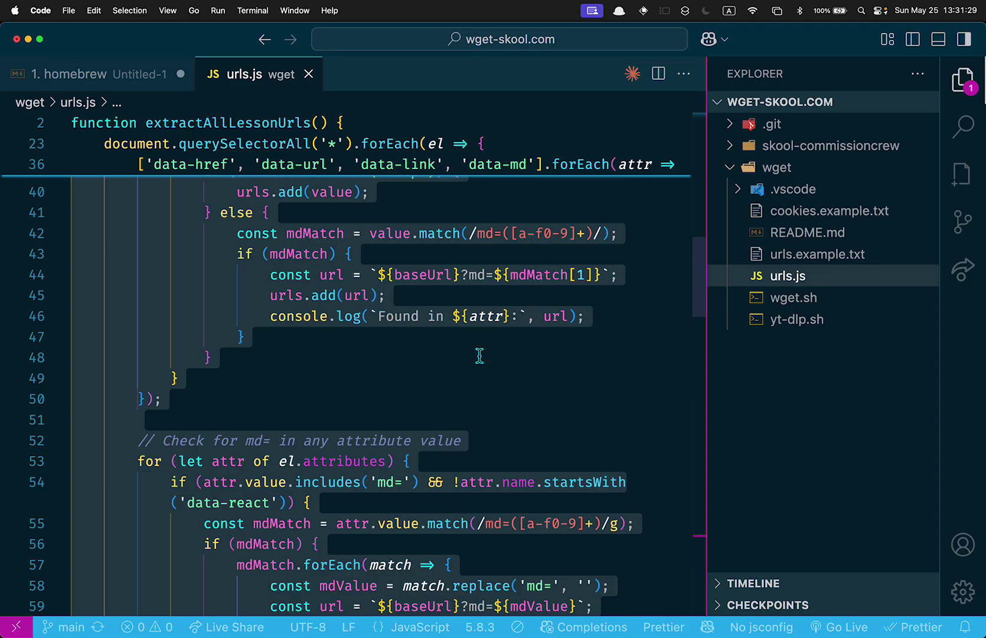
{"action": "key", "text": "super+Tab"}
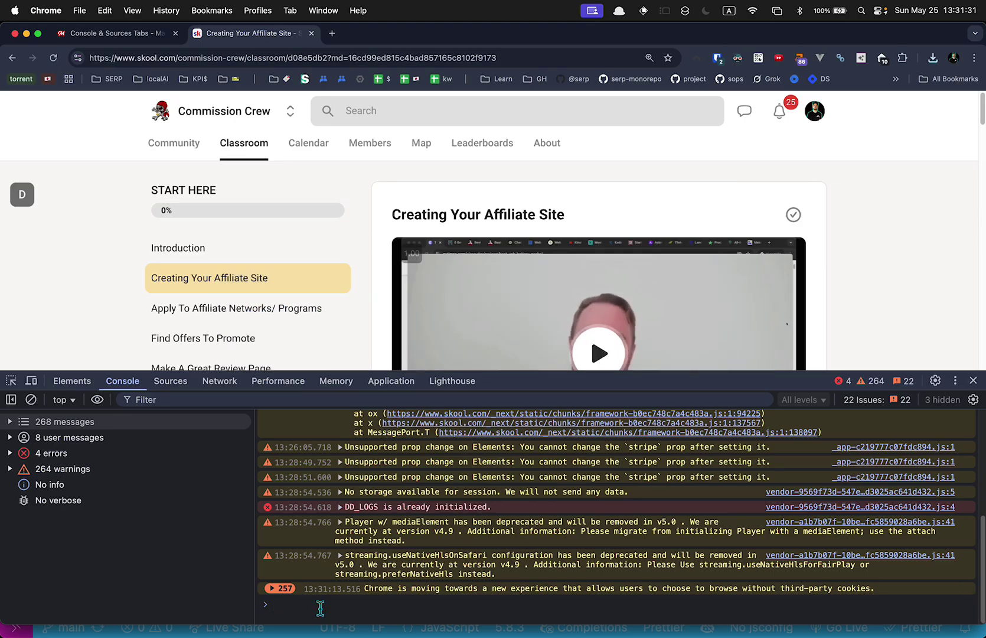
Step: Paste and run urls.js in the cleared console, downloading urls.txt with 16 lesson URLs
{"action": "left_click", "coordinate": [30, 401]}
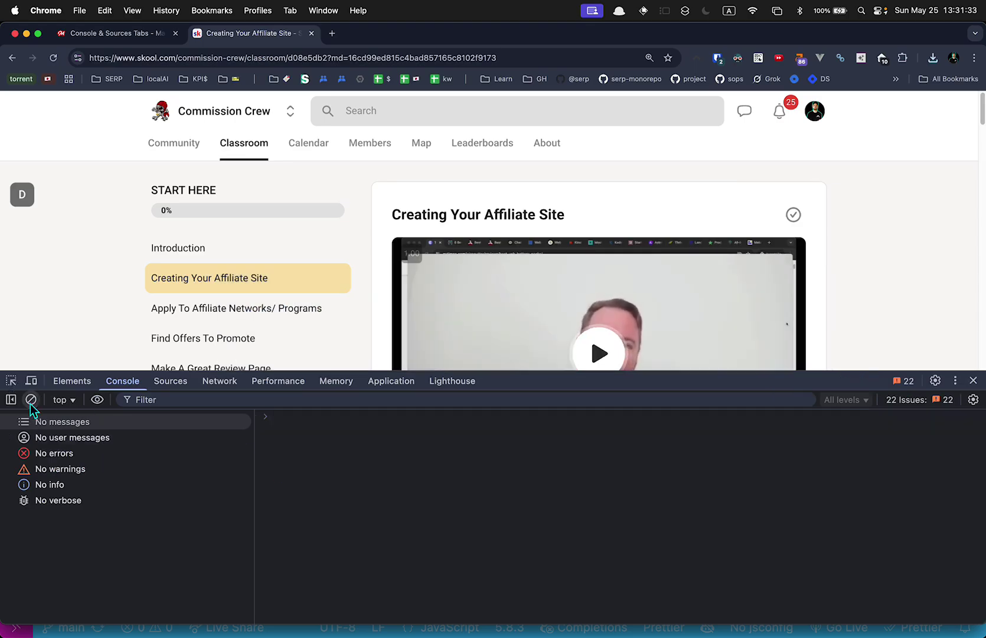
{"action": "left_click", "coordinate": [415, 471]}
{"action": "left_click", "coordinate": [312, 430]}
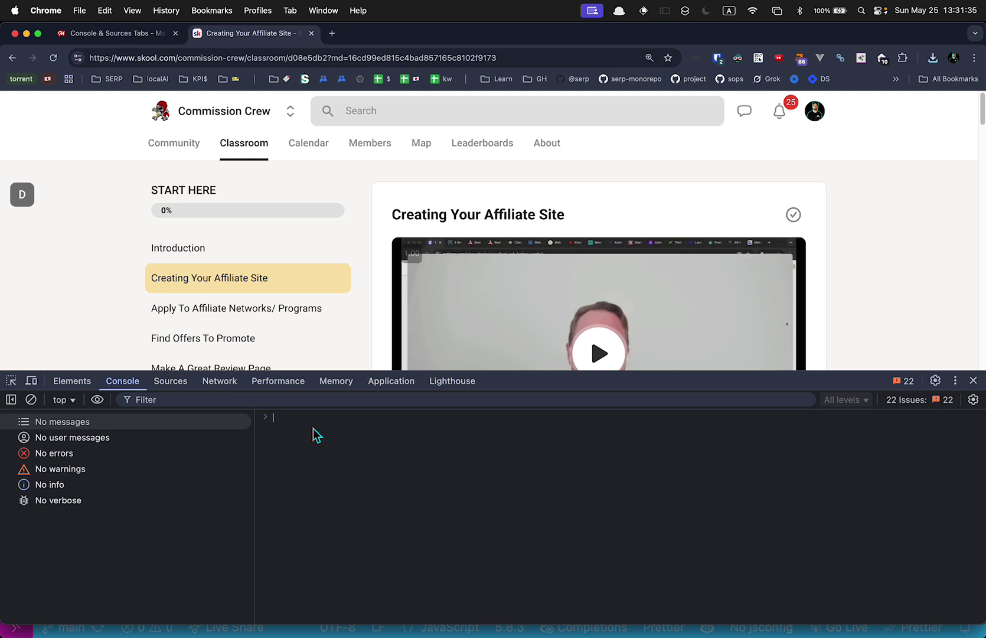
{"action": "key", "text": "super+v"}
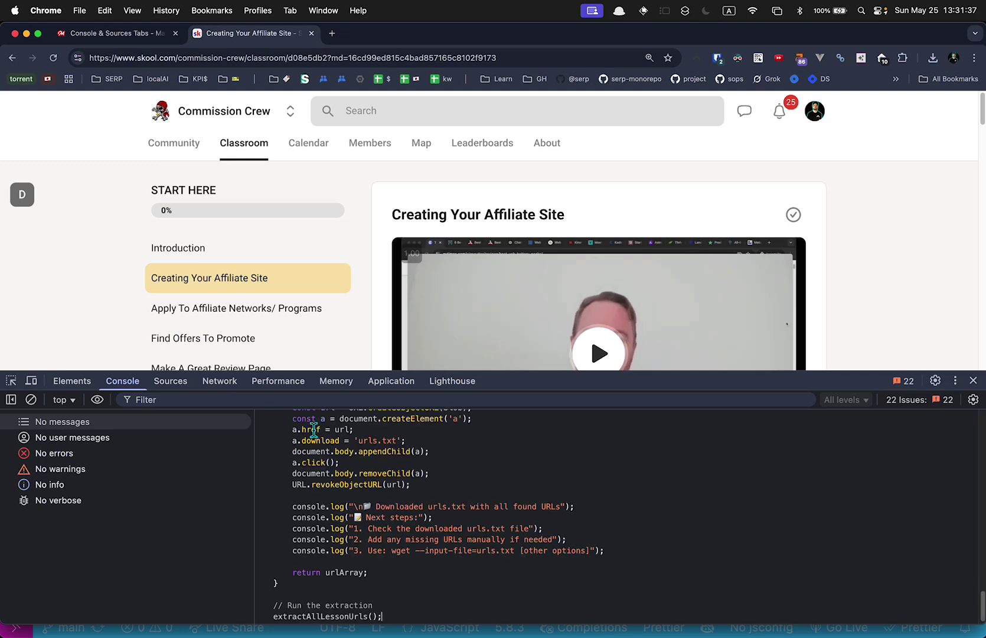
{"action": "key", "text": "Return"}
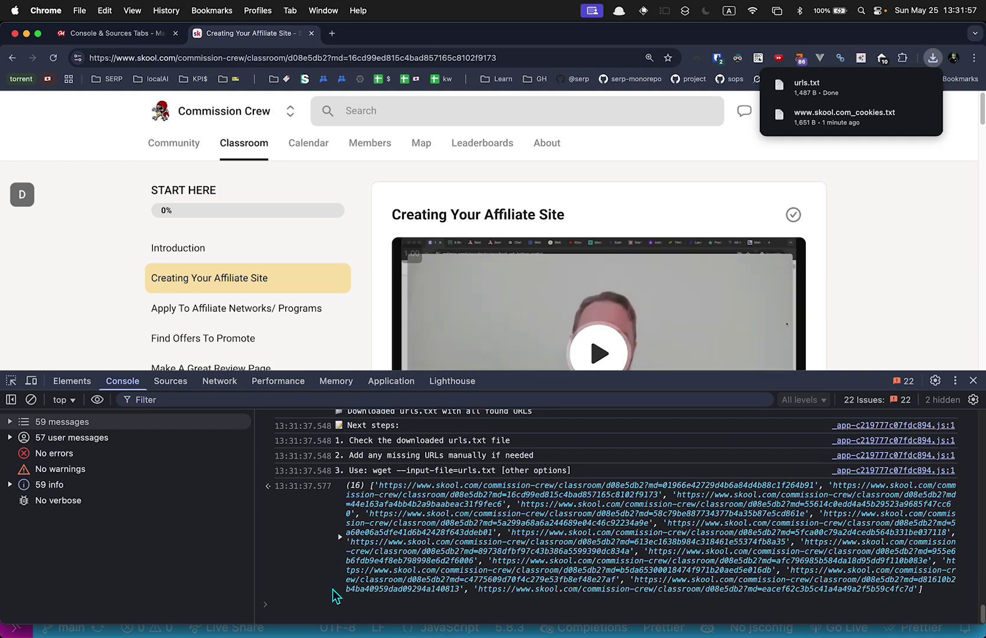
{"action": "key", "text": "super+Tab"}
Step: Reveal the desktop and Quick Look the downloaded urls.txt
{"action": "left_click", "coordinate": [362, 333]}
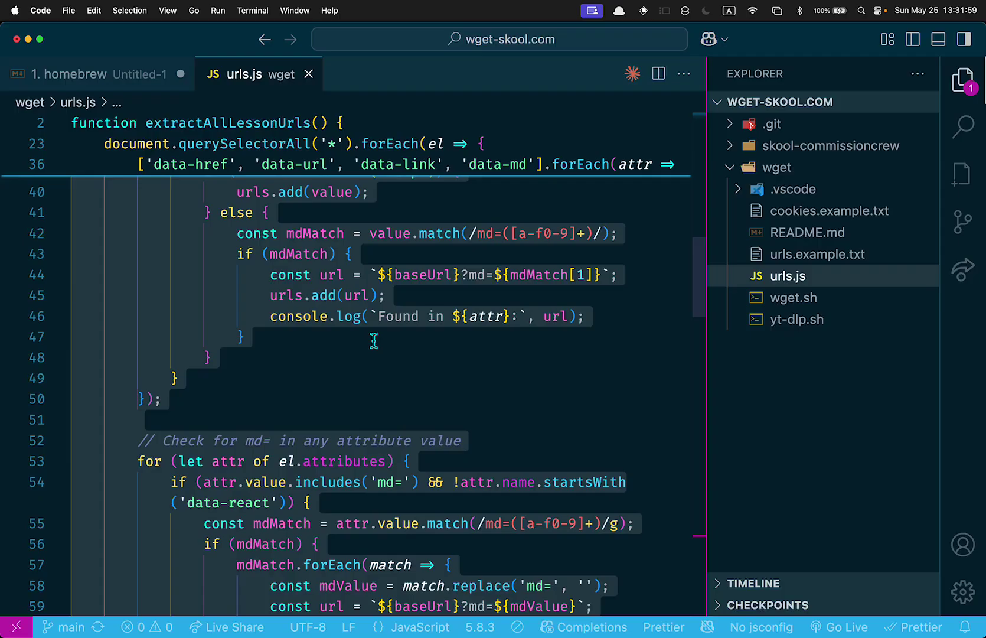
{"action": "key", "text": "F11"}
{"action": "left_click_drag", "start_coordinate": [944, 51], "coordinate": [783, 202]}
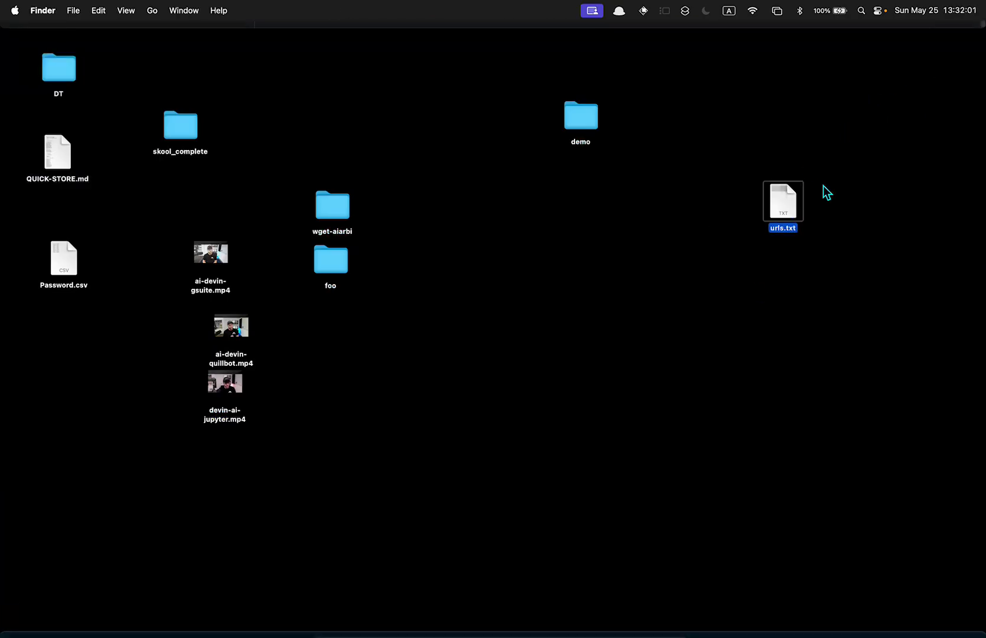
{"action": "key", "text": "space"}
{"action": "key", "text": "space"}
{"action": "key", "text": "F11"}
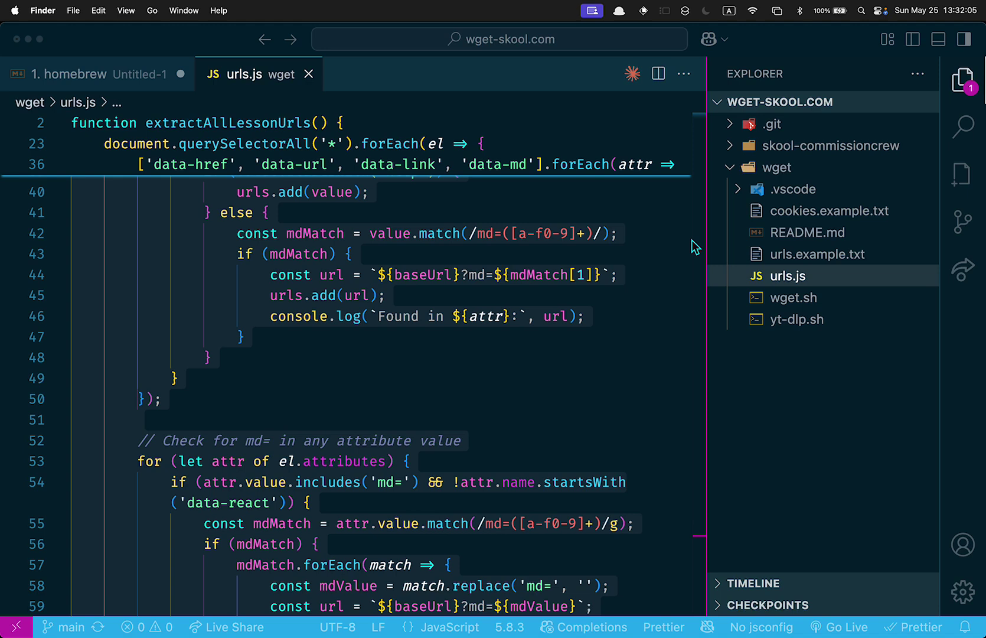
Step: Drag urls.txt into the demo folder and close the urls.js file
{"action": "key", "text": "F11"}
{"action": "left_click_drag", "start_coordinate": [801, 202], "coordinate": [599, 117]}
{"action": "key", "text": "F11"}
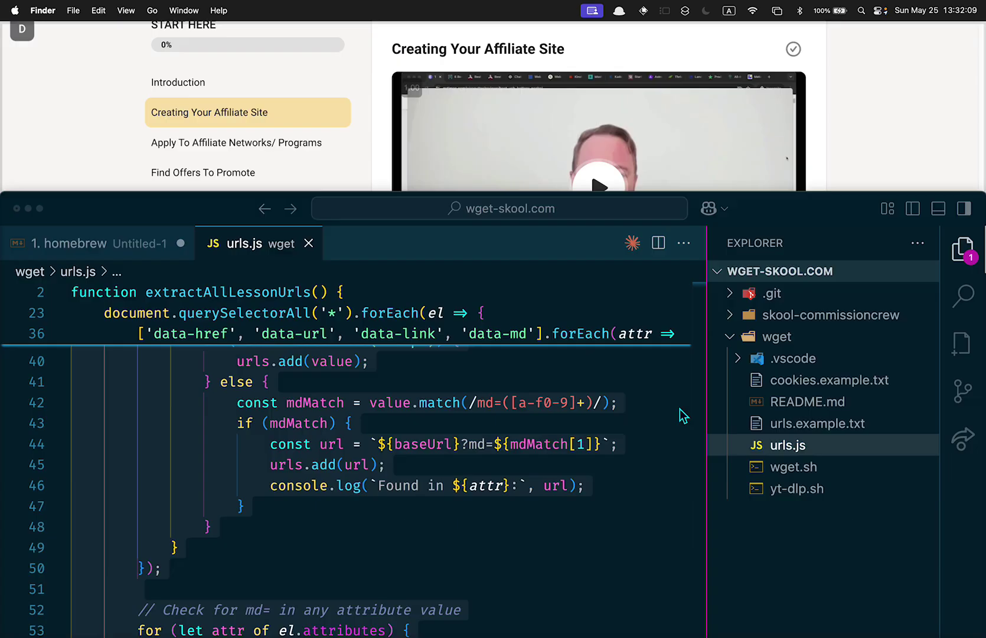
{"action": "scroll", "coordinate": [639, 381], "scroll_direction": "down", "scroll_amount": 2}
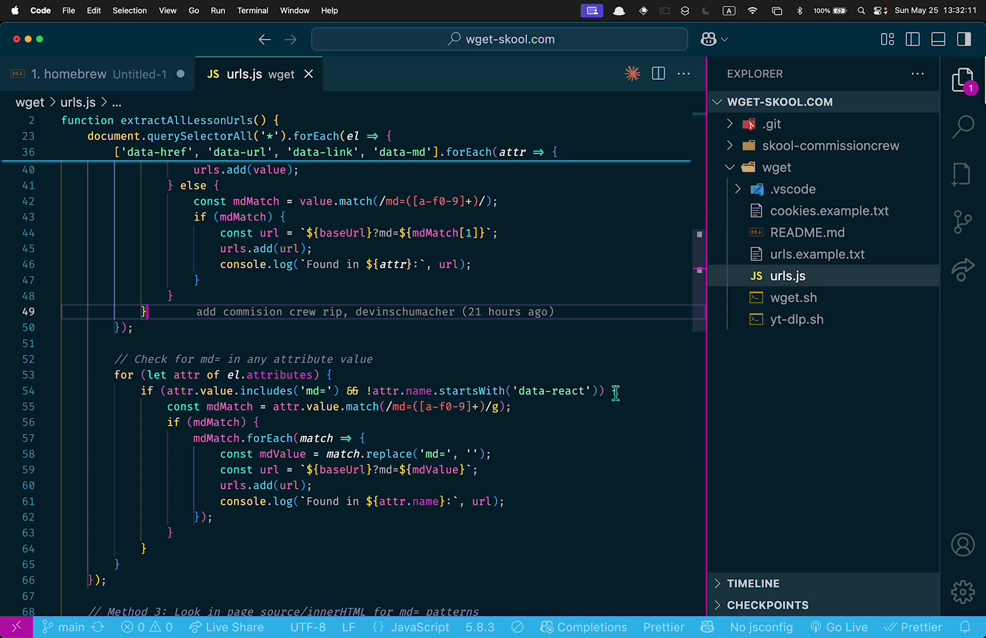
{"action": "key", "text": "super+w"}
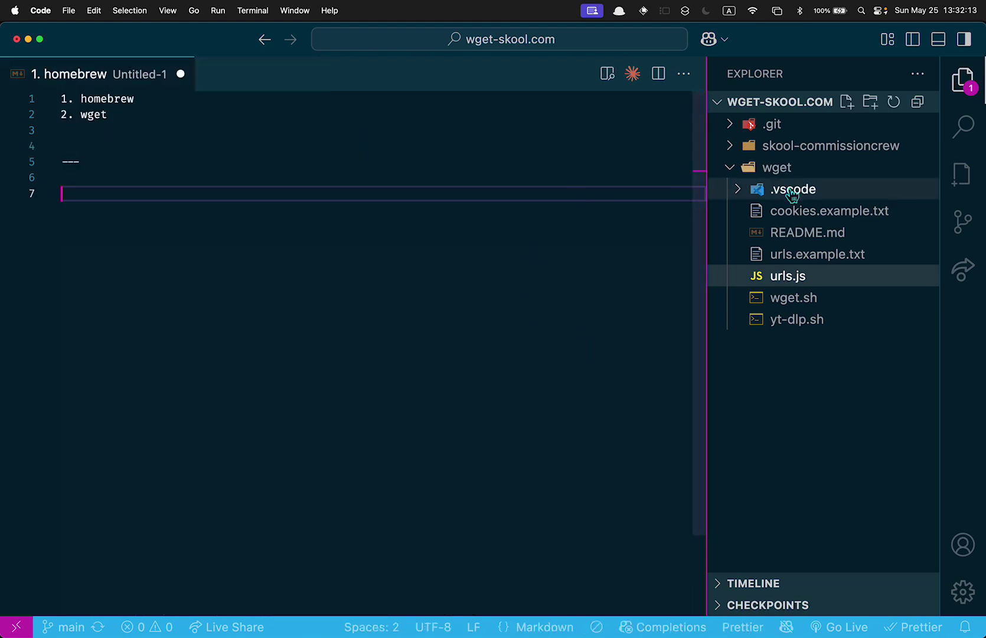
Step: Open wget.sh from the Explorer and select its entire script
{"action": "key", "text": "super+Tab"}
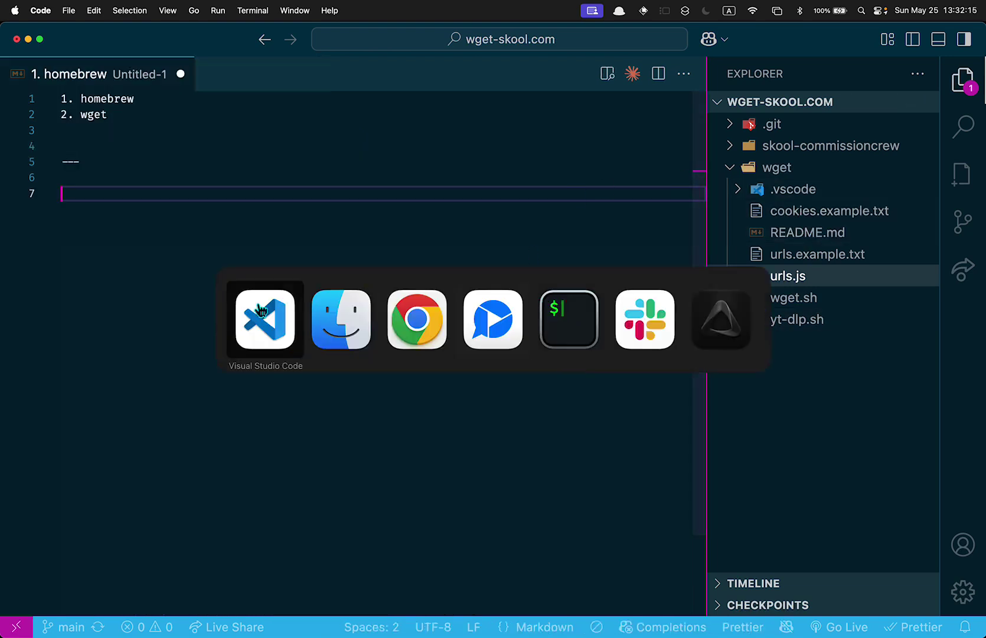
{"action": "left_click", "coordinate": [265, 320]}
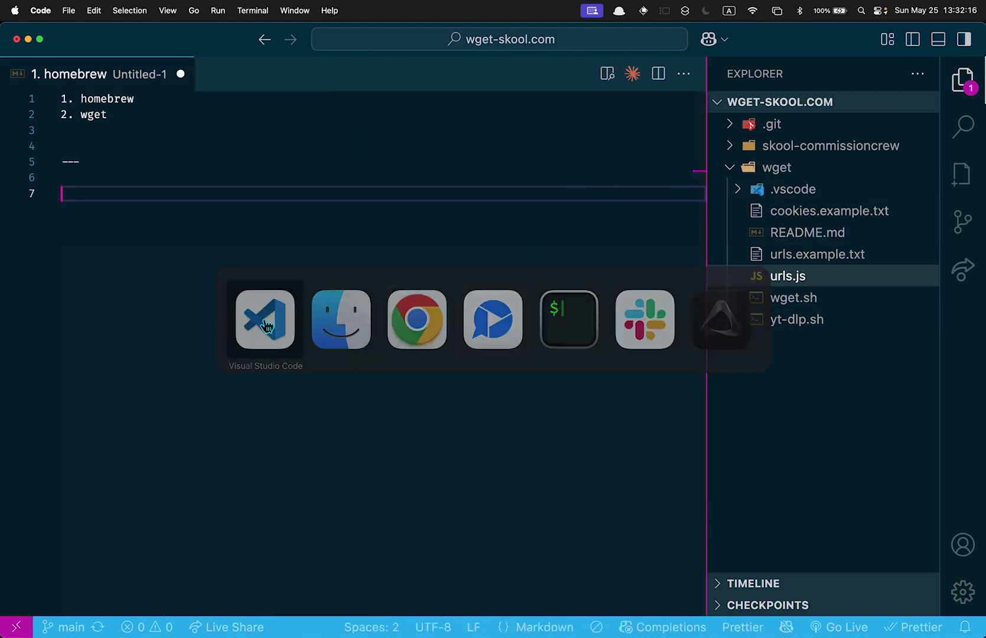
{"action": "left_click", "coordinate": [787, 310]}
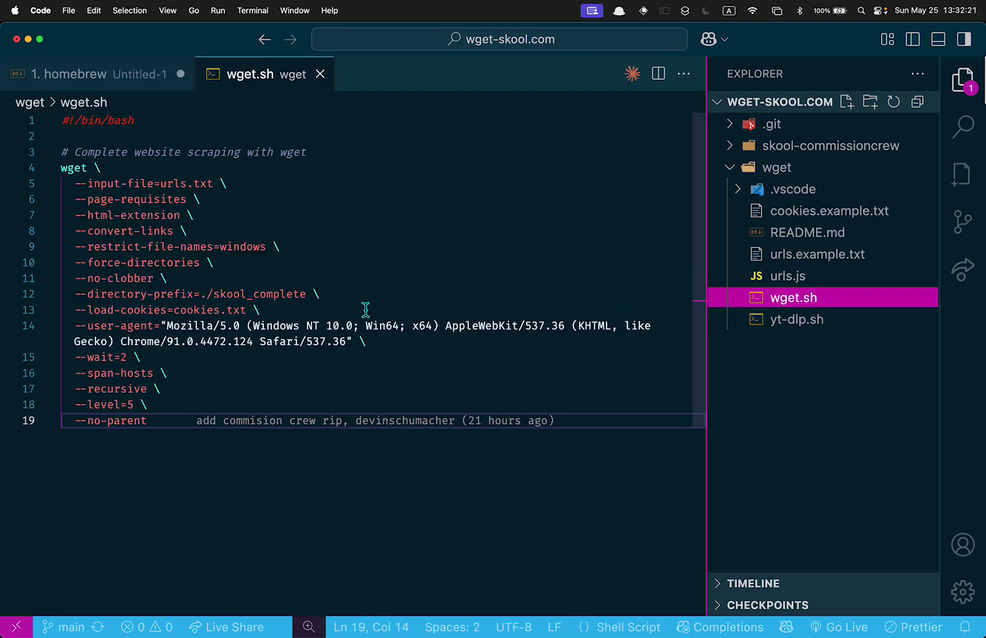
{"action": "left_click", "coordinate": [222, 476]}
{"action": "key", "text": "super+a"}
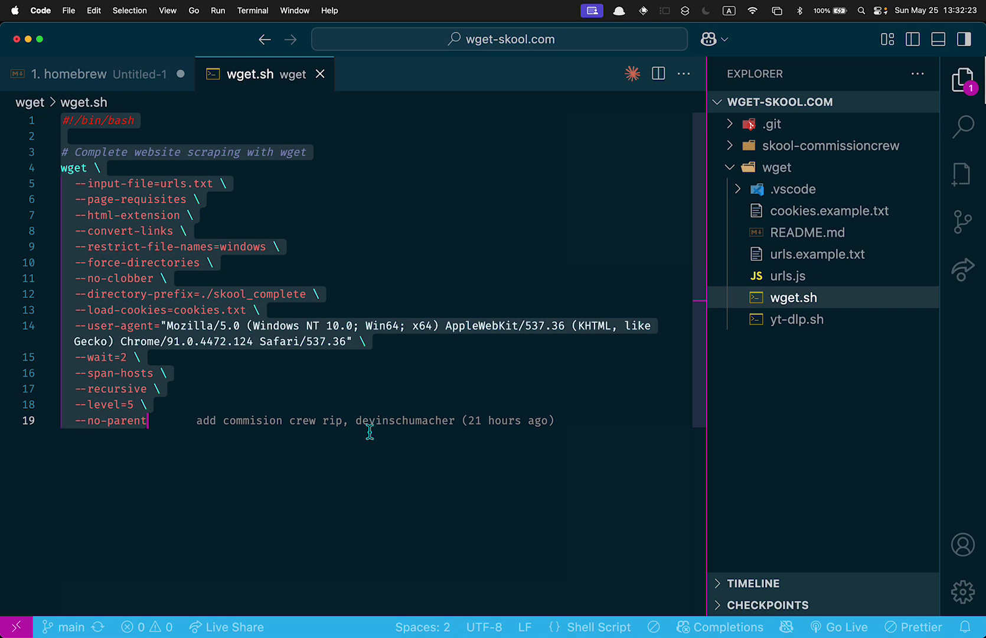
Step: Launch Terminal from the app launcher and enlarge its text size
{"action": "key", "text": "alt+space"}
{"action": "type", "text": "t"}
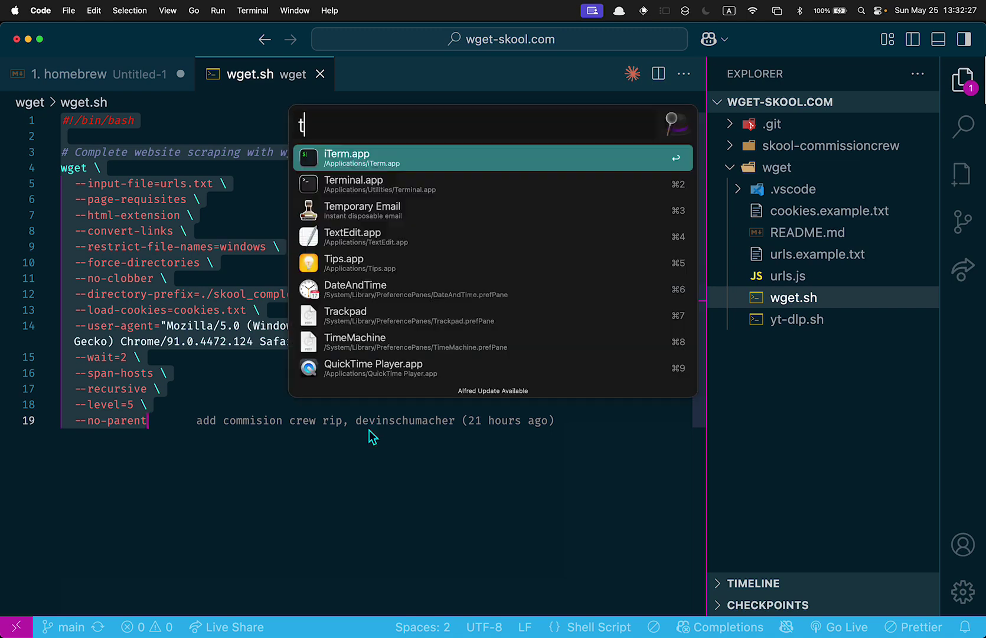
{"action": "type", "text": "ermina"}
{"action": "key", "text": "Return"}
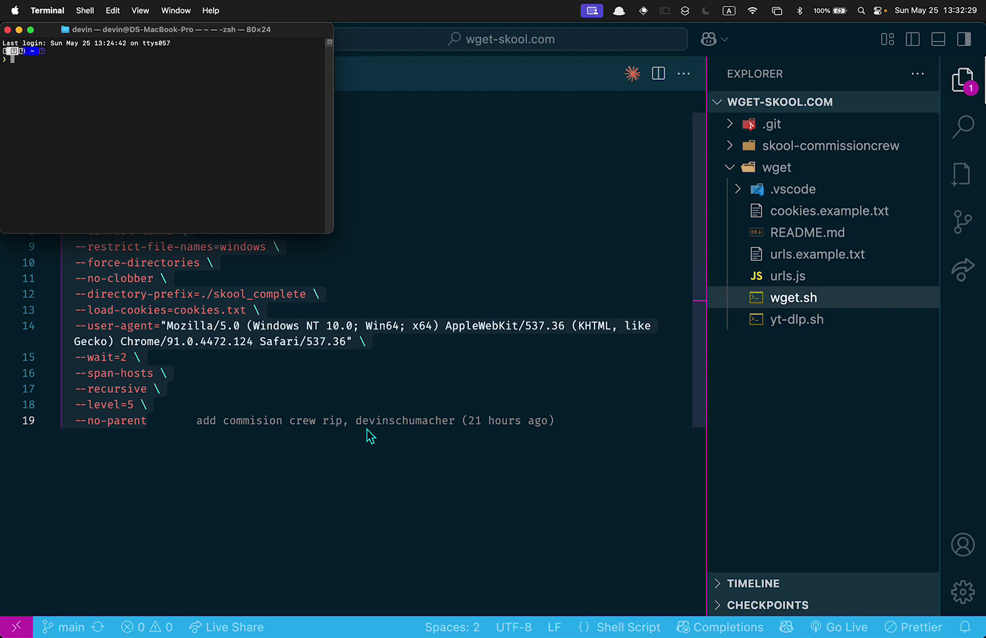
{"action": "key", "text": "super+equal"}
{"action": "key", "text": "super+equal"}
{"action": "key", "text": "super+equal"}
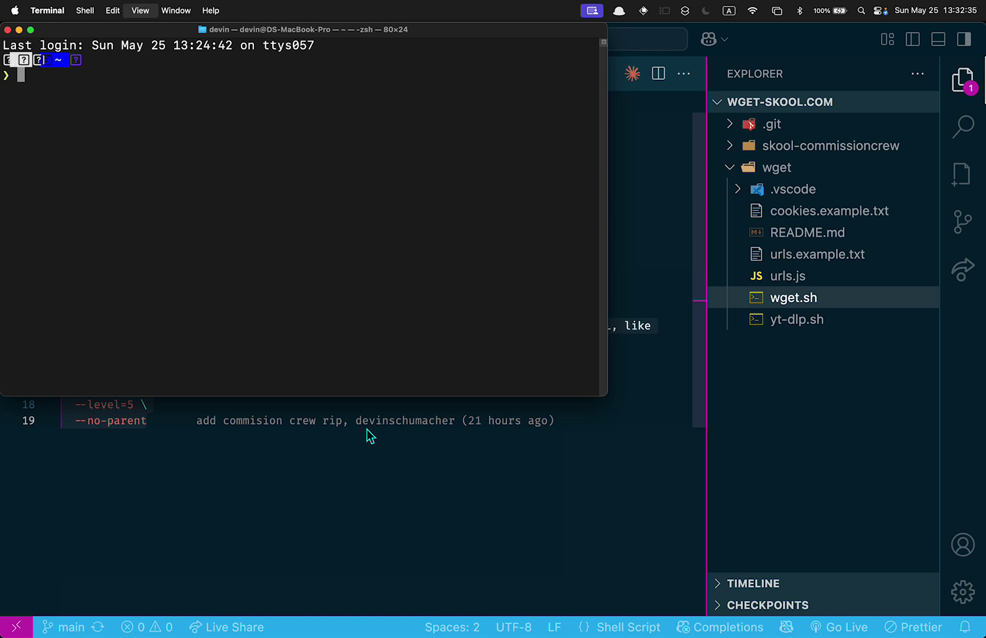
{"action": "key", "text": "super+equal"}
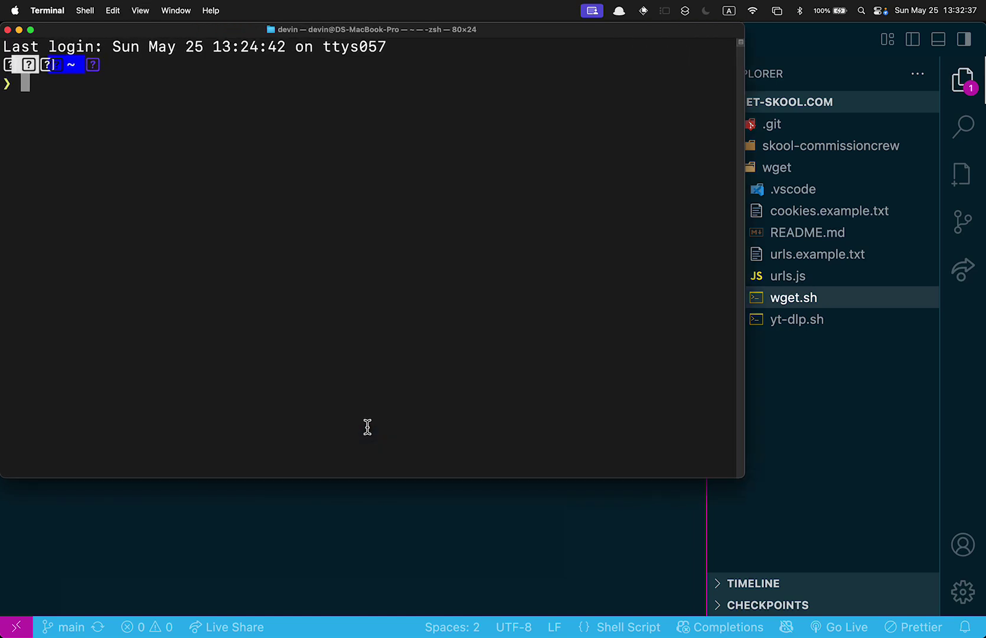
Step: Nudge the demo folder on the desktop and move Terminal into ~/Desktop/demo
{"action": "key", "text": "F11"}
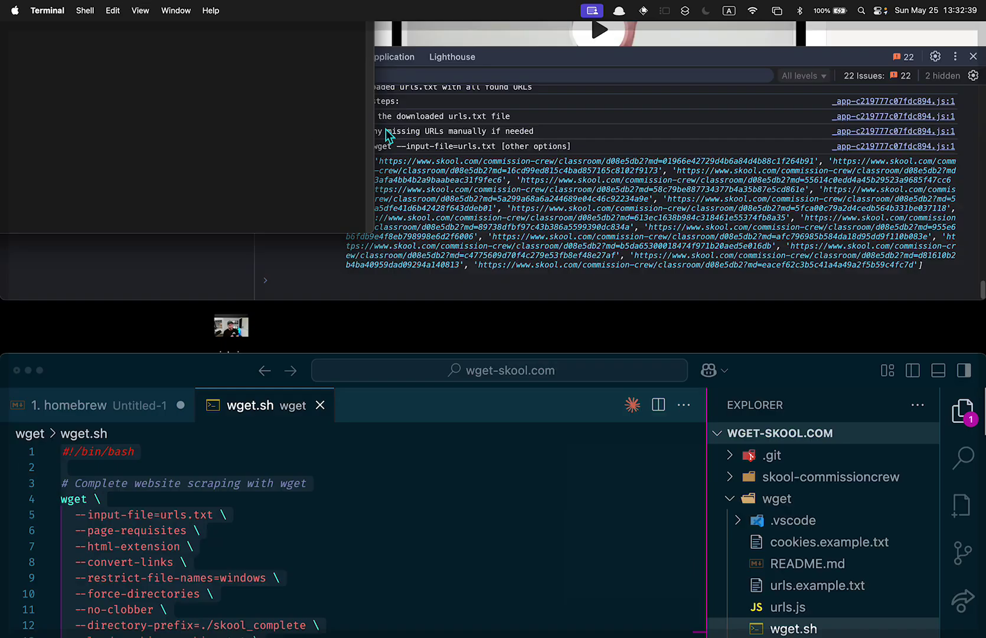
{"action": "mouse_move", "coordinate": [572, 113]}
{"action": "left_mouse_down"}
{"action": "mouse_move", "coordinate": [577, 150]}
{"action": "mouse_move", "coordinate": [631, 190]}
{"action": "left_mouse_up"}
{"action": "key", "text": "F11"}
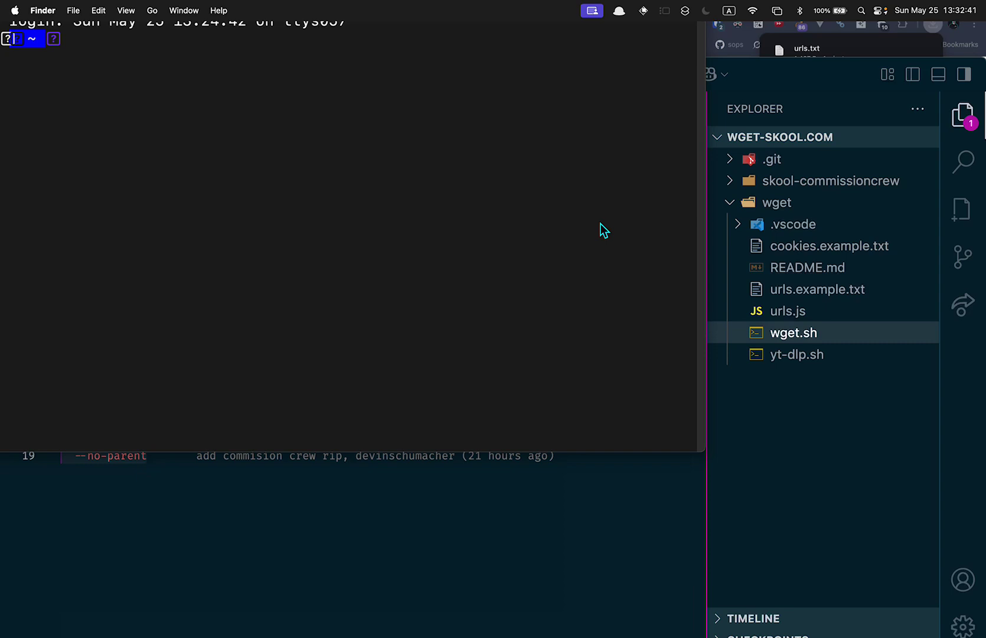
{"action": "type", "text": "c"}
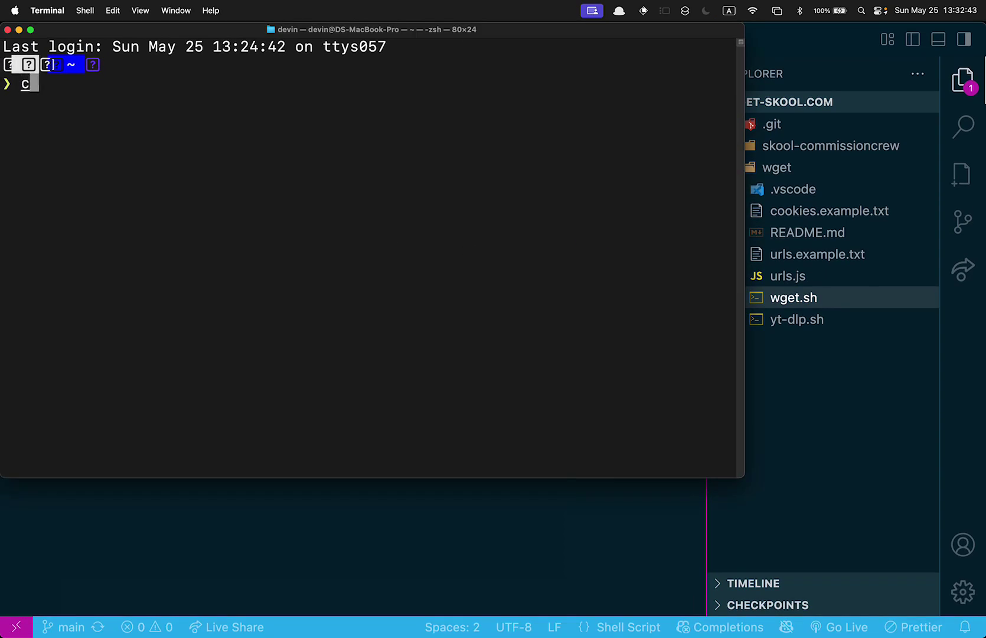
{"action": "type", "text": "d ~/"}
{"action": "type", "text": "Desk"}
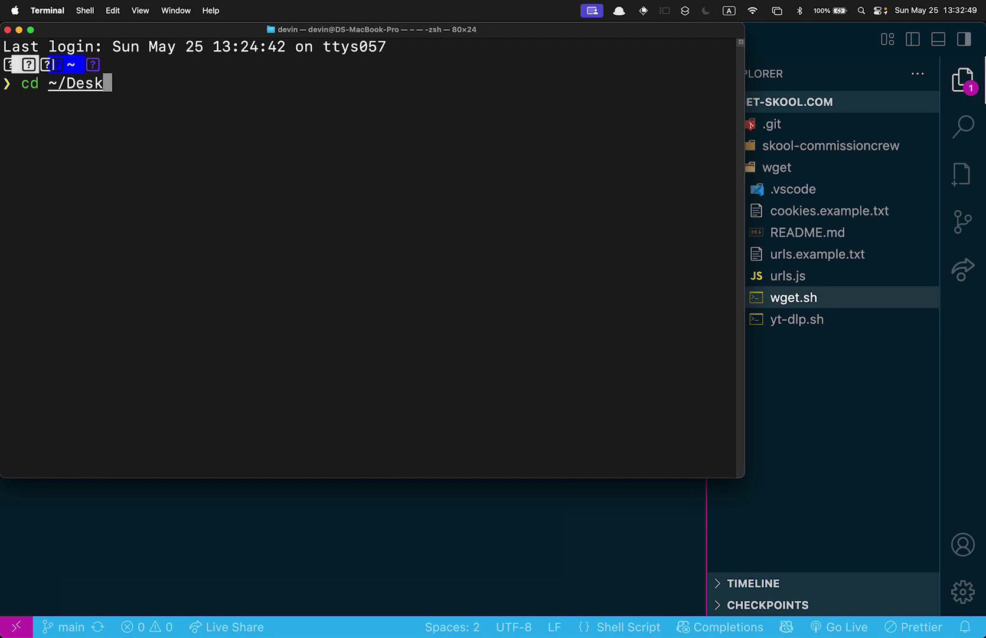
{"action": "type", "text": "top"}
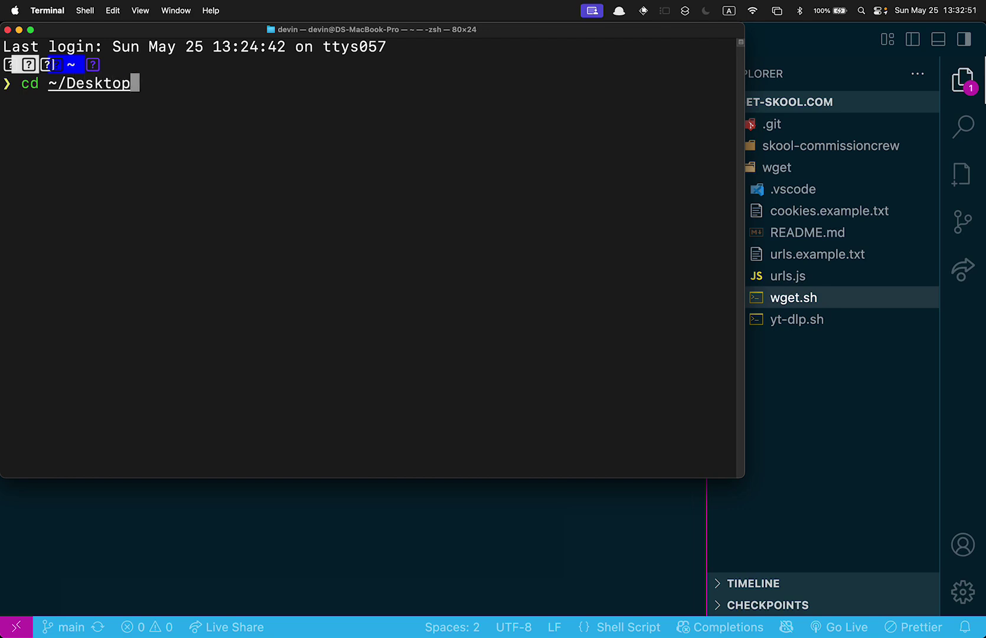
{"action": "key", "text": "Return"}
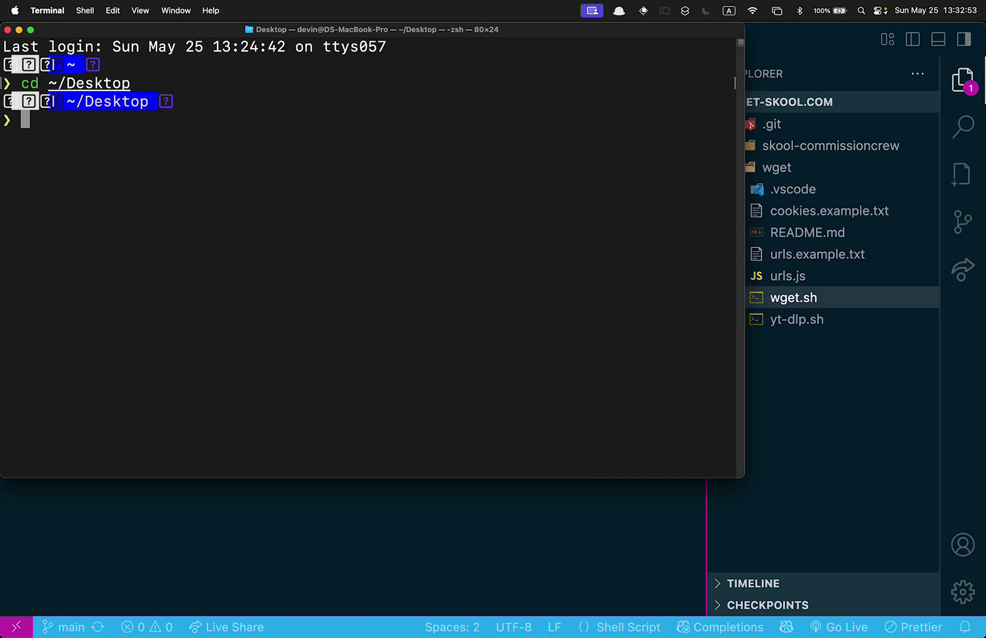
{"action": "type", "text": "cd "}
{"action": "type", "text": "demo"}
{"action": "key", "text": "Return"}
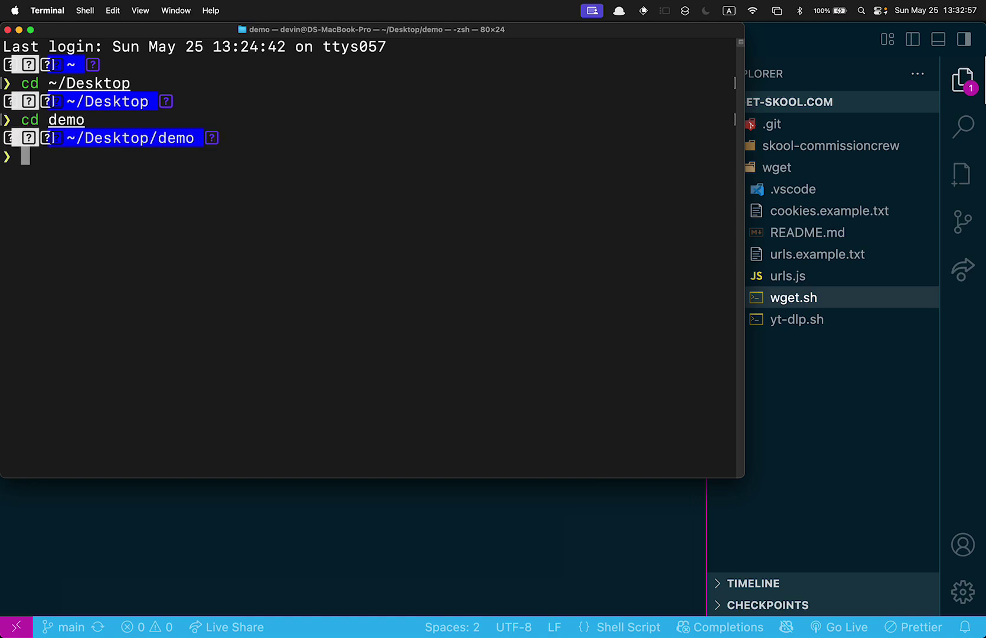
{"action": "type", "text": "cd"}
{"action": "type", "text": " ~/D"}
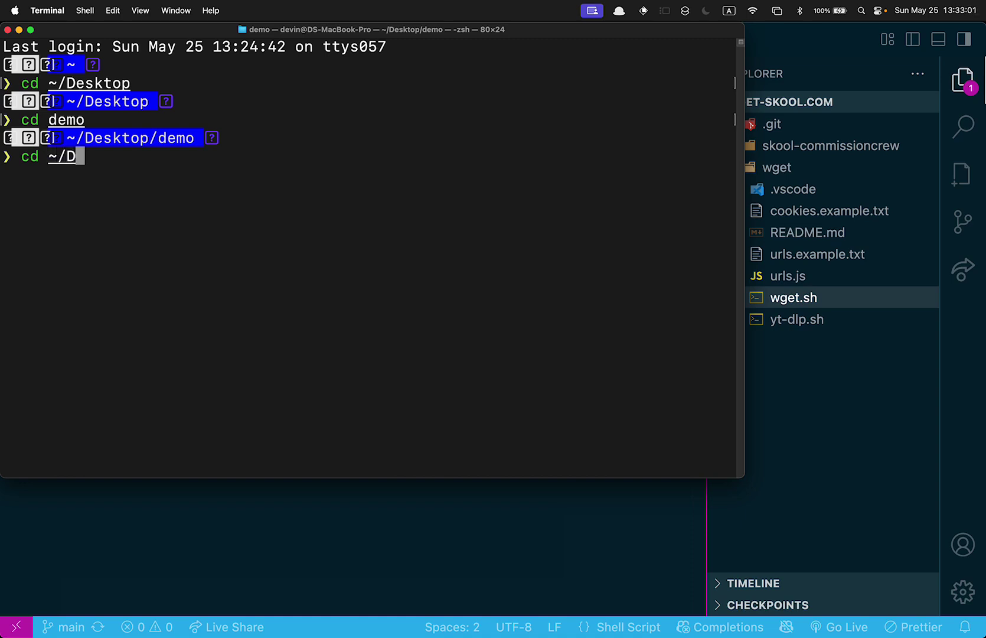
{"action": "type", "text": "esktop/"}
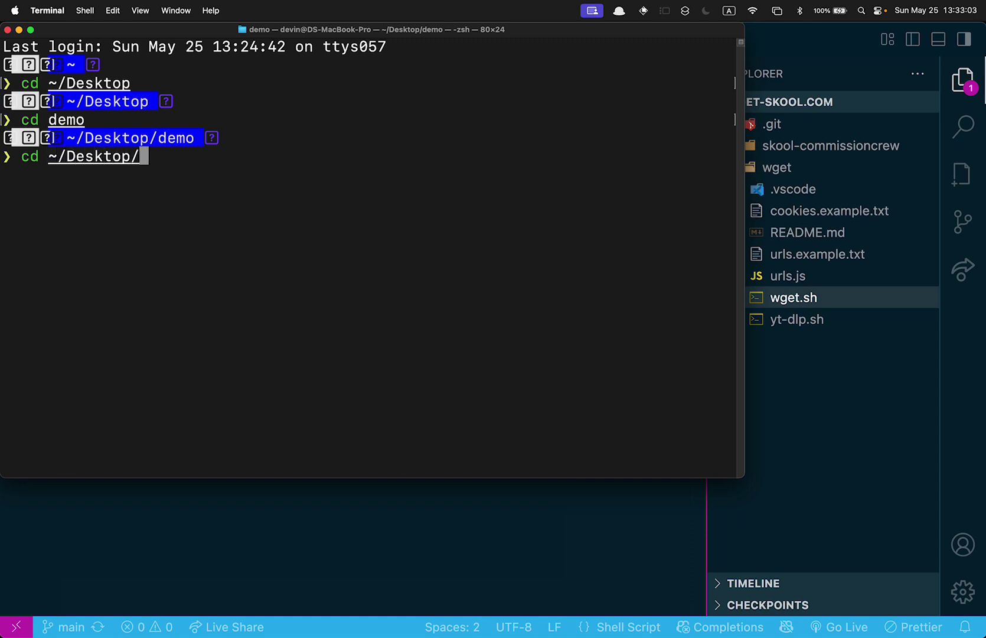
{"action": "type", "text": "demo"}
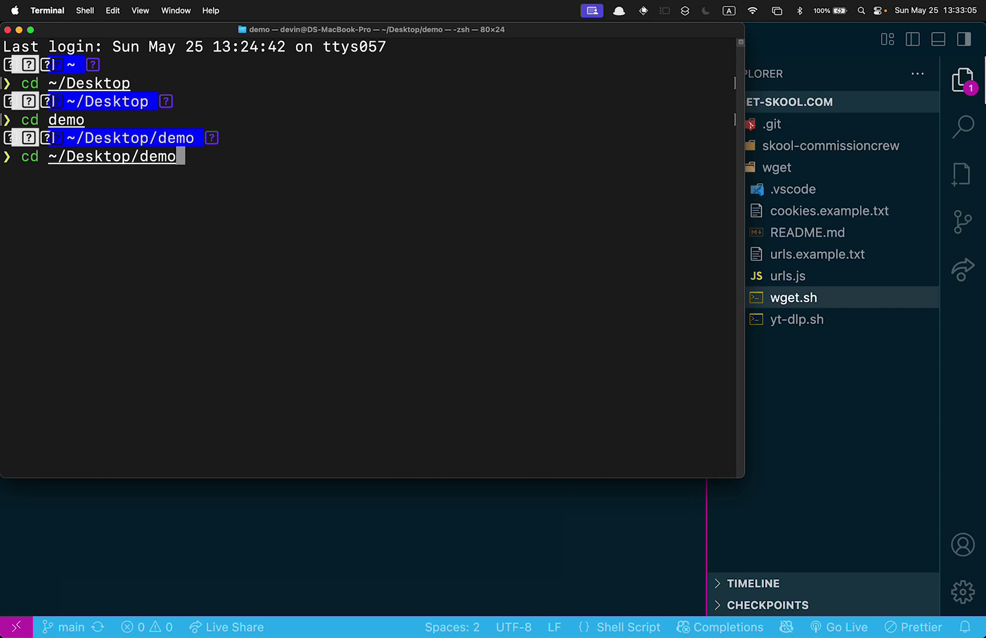
Step: Erase the half-typed path and open the desktop demo folder holding cookies.txt and urls.txt
{"action": "key", "text": "BackSpace"}
{"action": "key", "text": "BackSpace"}
{"action": "key", "text": "BackSpace"}
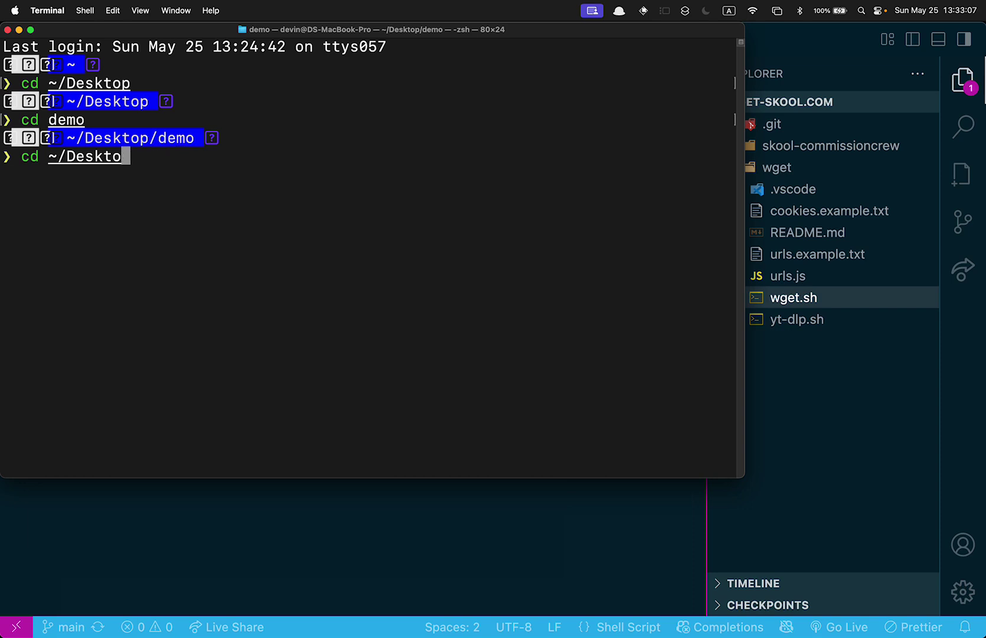
{"action": "key", "text": "BackSpace"}
{"action": "key", "text": "BackSpace"}
{"action": "key", "text": "BackSpace"}
{"action": "key", "text": "BackSpace"}
{"action": "key", "text": "BackSpace"}
{"action": "key", "text": "BackSpace"}
{"action": "key", "text": "BackSpace"}
{"action": "key", "text": "BackSpace"}
{"action": "key", "text": "BackSpace"}
{"action": "key", "text": "BackSpace"}
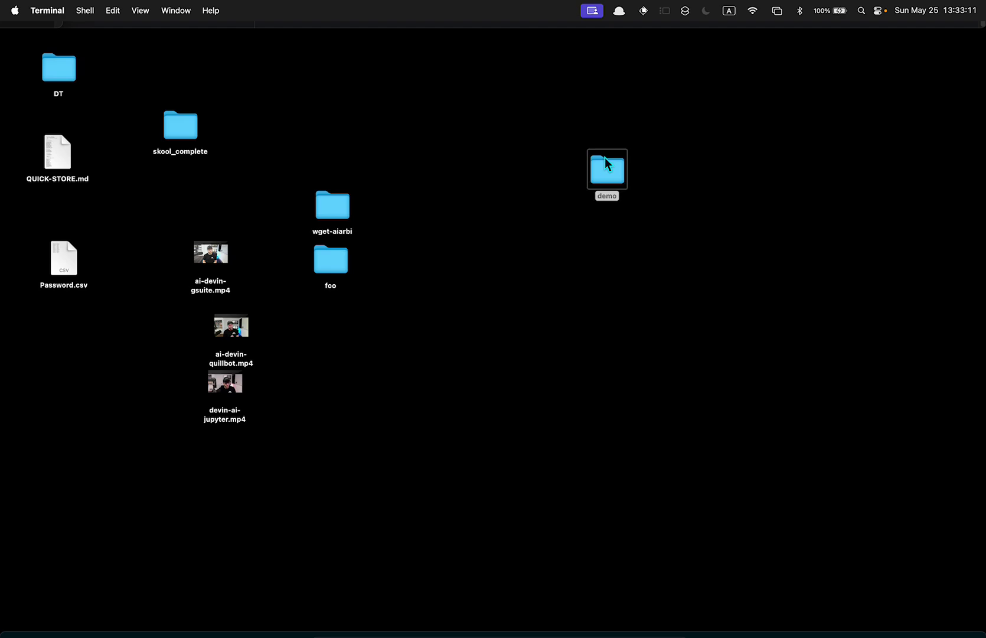
{"action": "left_click", "coordinate": [608, 168]}
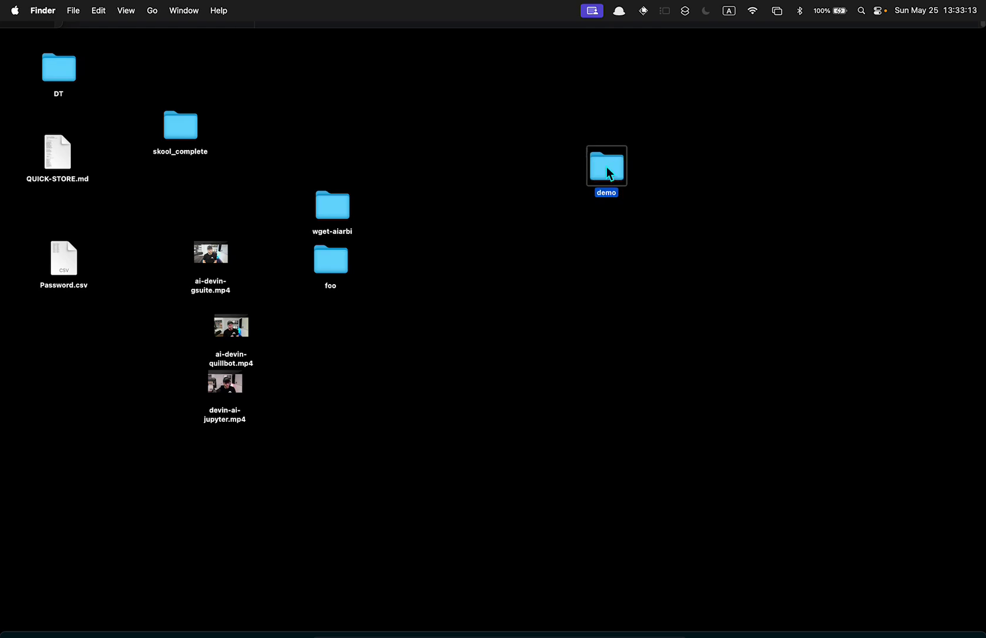
{"action": "double_click", "coordinate": [608, 173]}
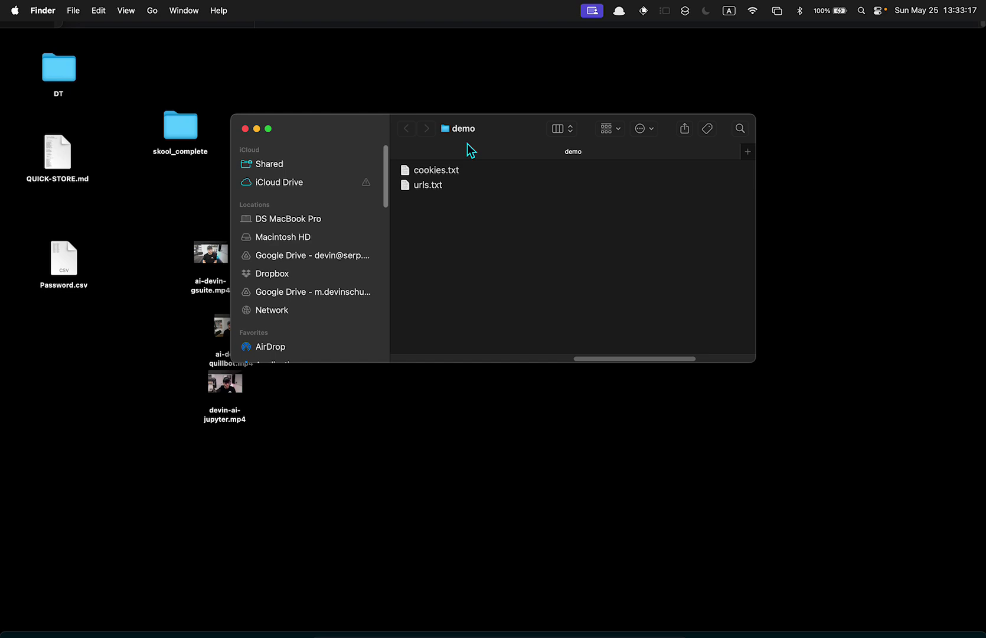
Step: Close Finder, then paste and run the wget.sh script from VS Code in Terminal
{"action": "key", "text": "cmd+w"}
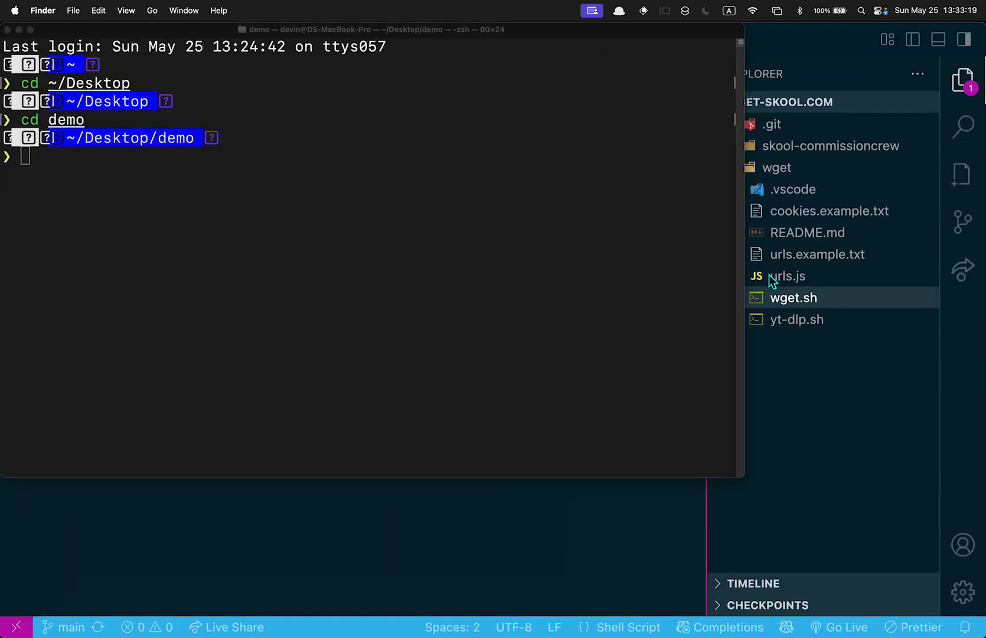
{"action": "left_click", "coordinate": [830, 306]}
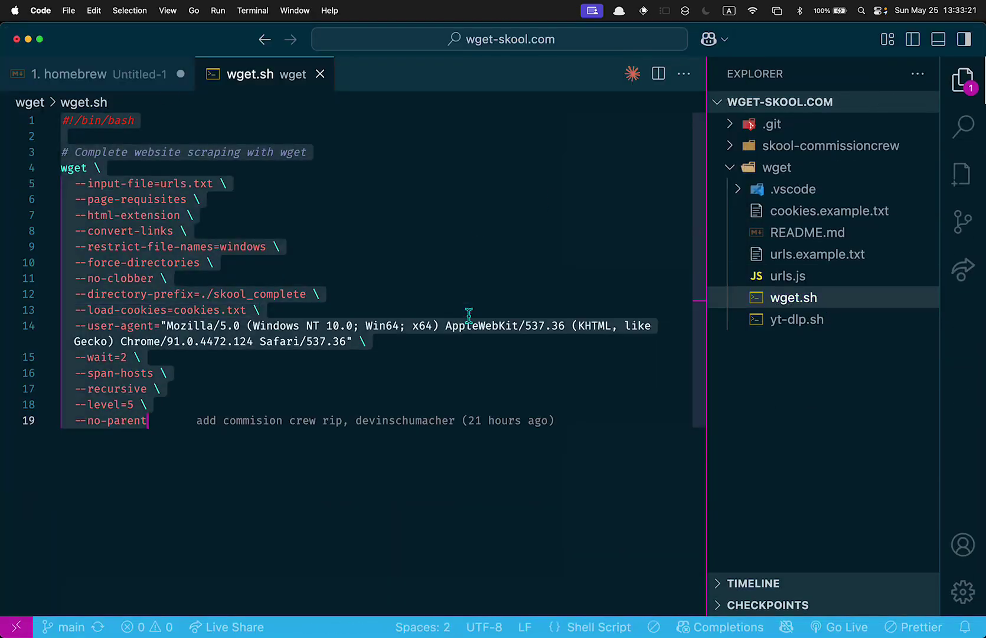
{"action": "key", "text": "super+Tab"}
{"action": "key", "text": "super+Tab"}
{"action": "key", "text": "super+Tab"}
{"action": "left_click", "coordinate": [369, 316]}
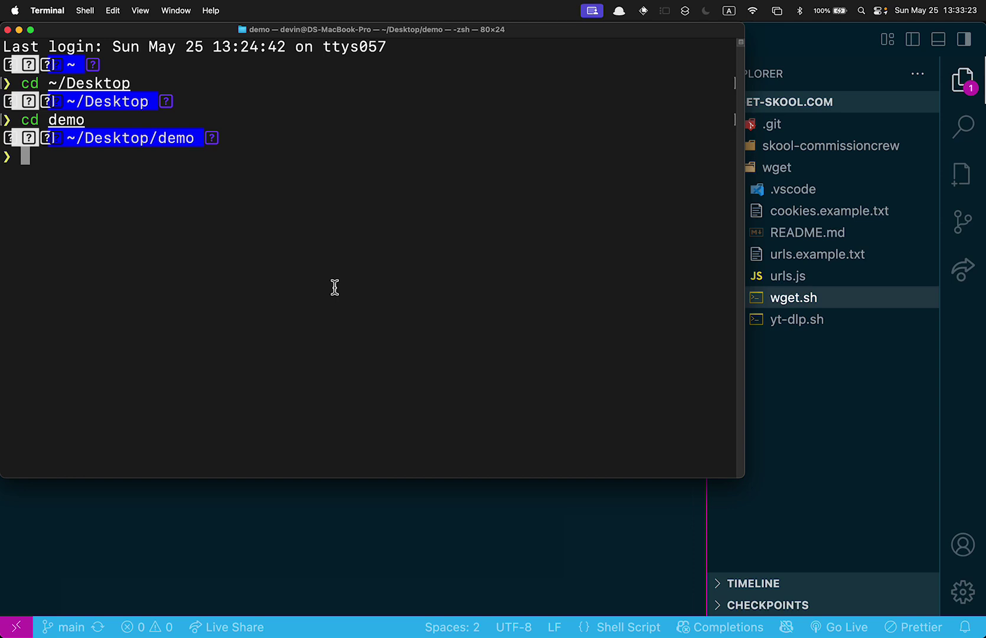
{"action": "type", "text": "#!/bin/bash  # Complete website scraping with wget wget \\   --input-file=urls.txt \\   --page-requisites \\   --html-extension \\   --convert-links \\   --restrict-file-names=windows \\   --force-directories \\   --no-clobber \\   --directory-prefix=./skool_complete \\   --load-cookies=cookies.txt \\   --user-agent=\"Mozilla/5.0 (Windows NT 10.0; Win64; x64) AppleWebKit/537.36 (KHTML, like Gecko) Chrome/91.0.4472.124 Safari/537.36\" \\   --wait=2 \\   --span-hosts \\   --recursive \\   --level=5 \\   --no-parent"}
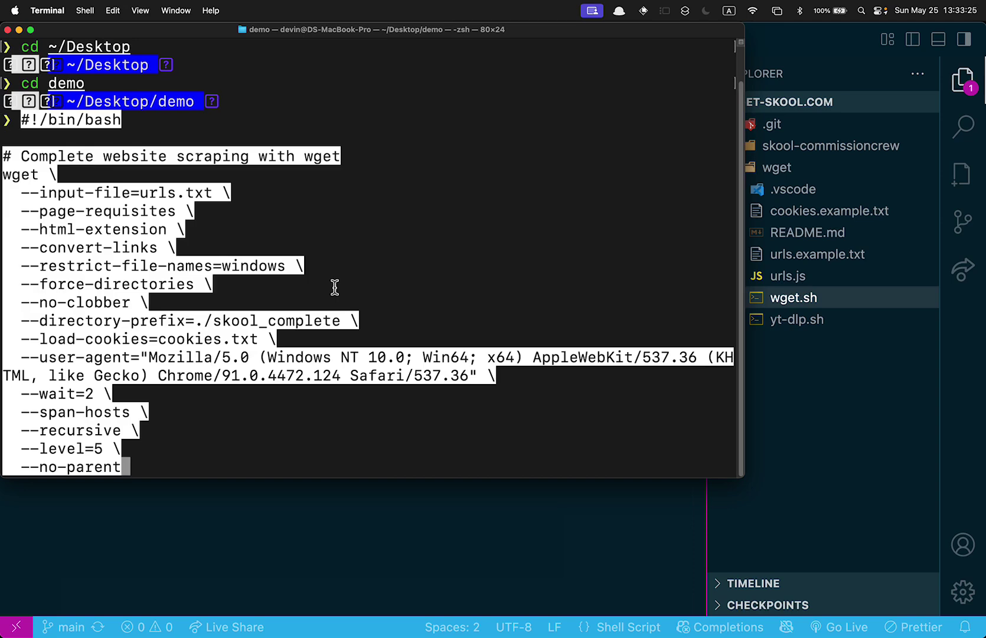
{"action": "key", "text": "Return"}
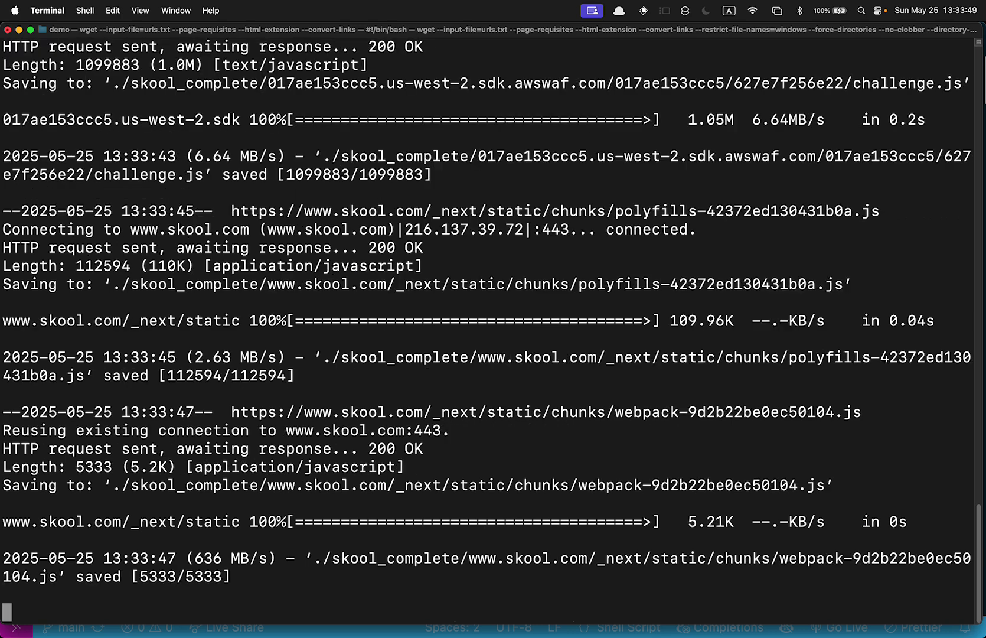
{"action": "key", "text": "super+Tab"}
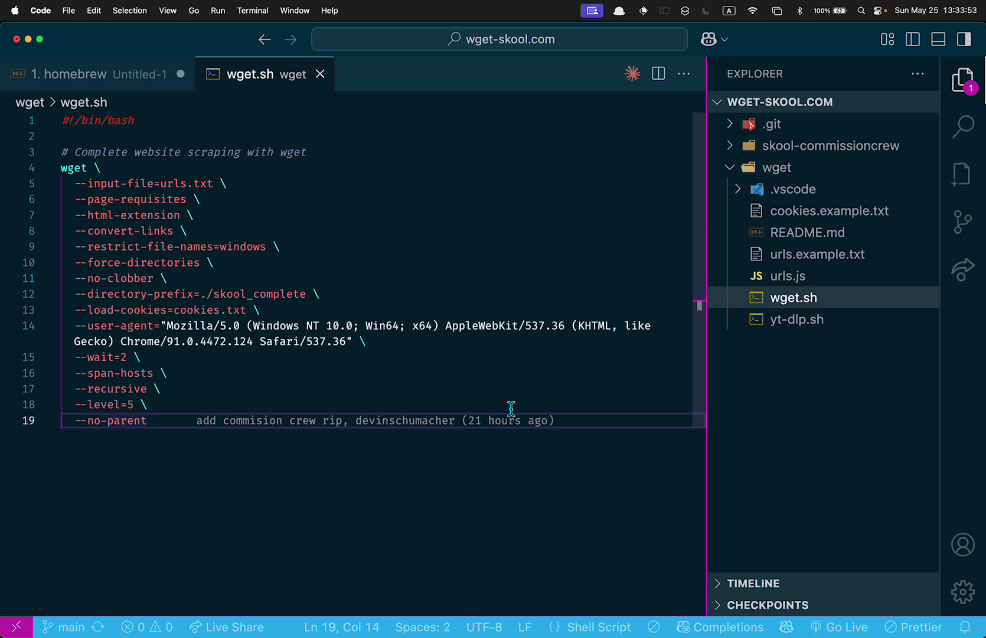
{"action": "key", "text": "F11"}
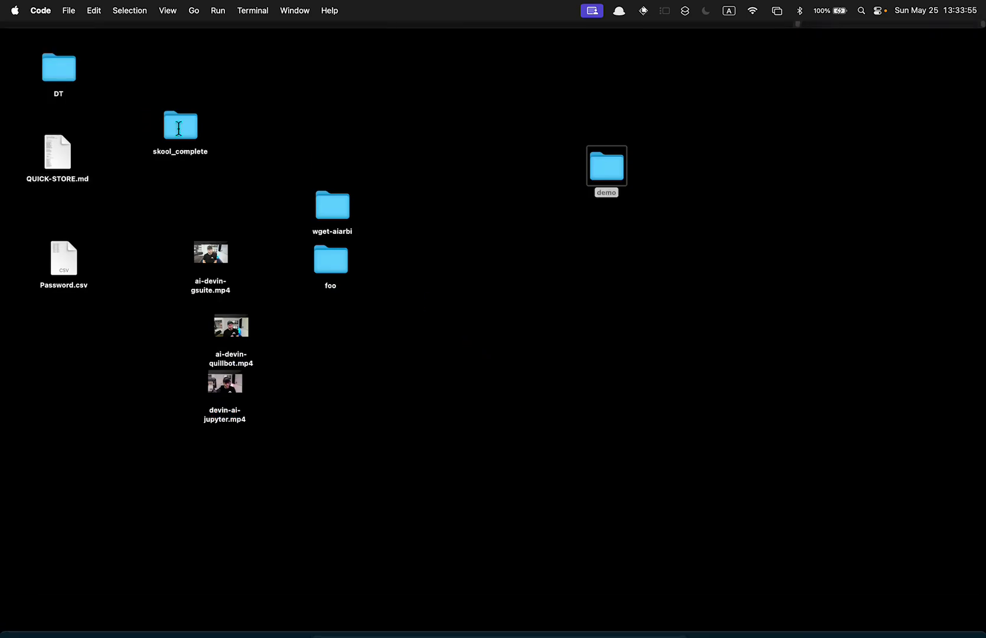
{"action": "double_click", "coordinate": [178, 129]}
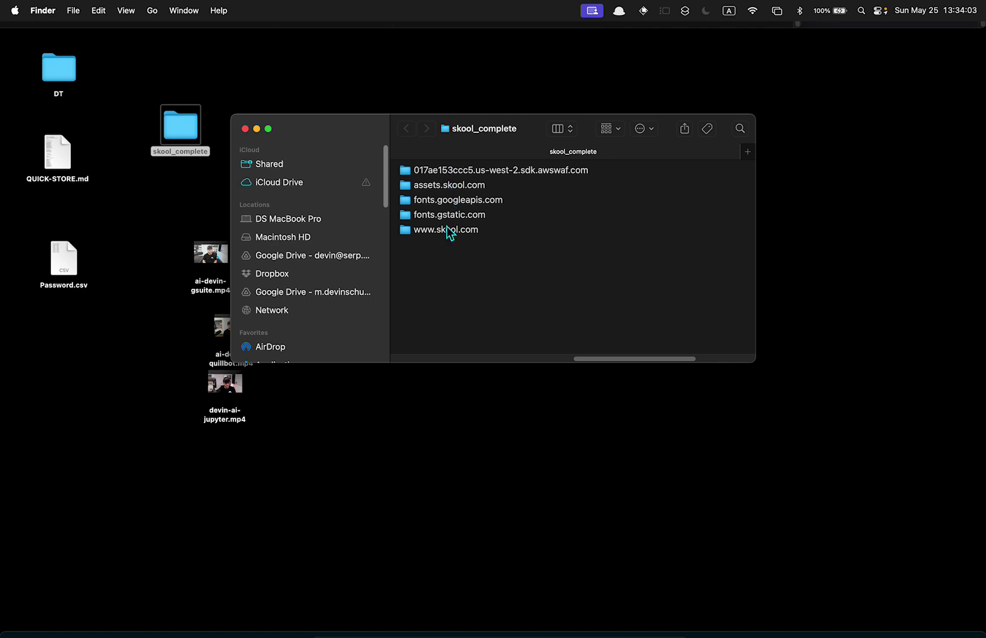
{"action": "double_click", "coordinate": [473, 233]}
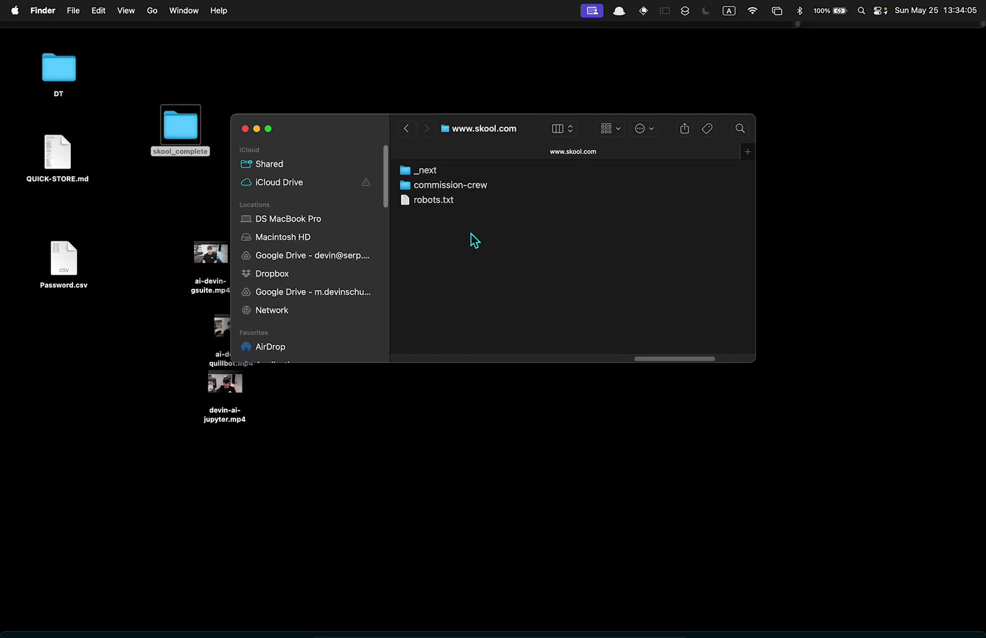
{"action": "double_click", "coordinate": [480, 189]}
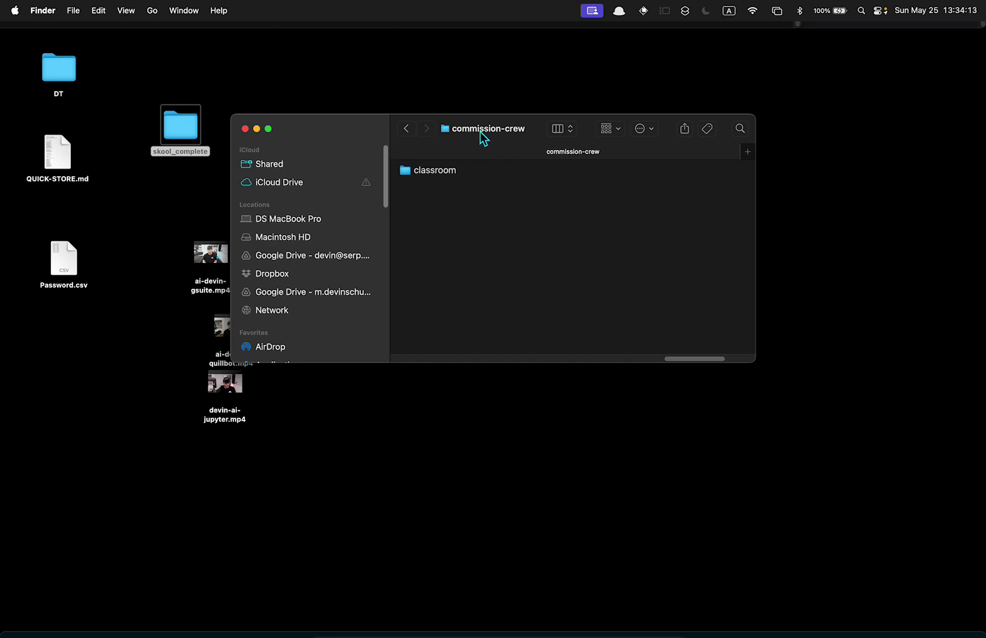
{"action": "left_click", "coordinate": [440, 176]}
{"action": "double_click", "coordinate": [440, 177]}
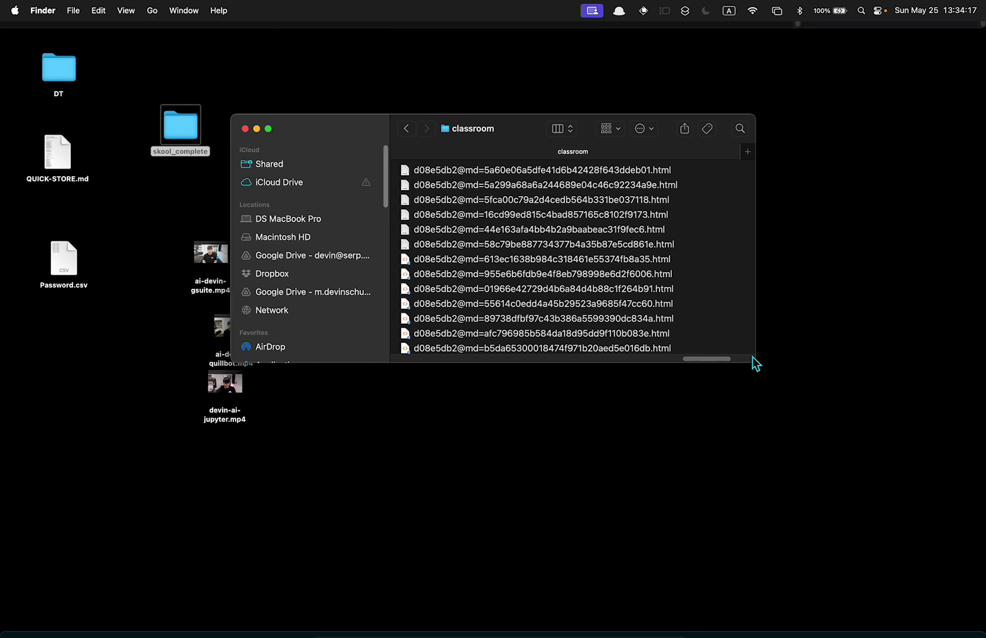
{"action": "left_click_drag", "start_coordinate": [772, 376], "coordinate": [883, 567]}
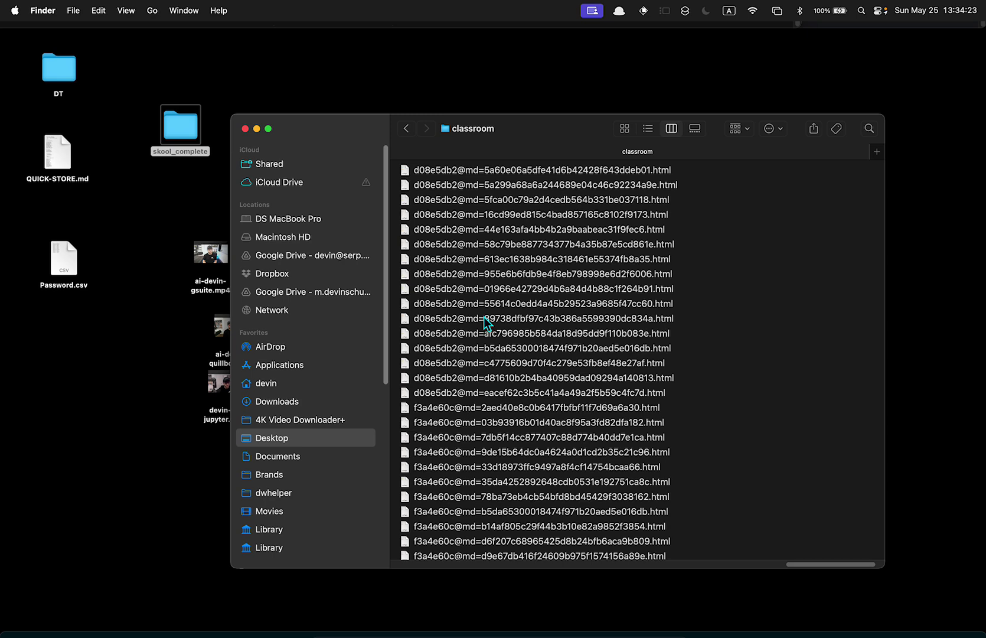
{"action": "mouse_move", "coordinate": [389, 612]}
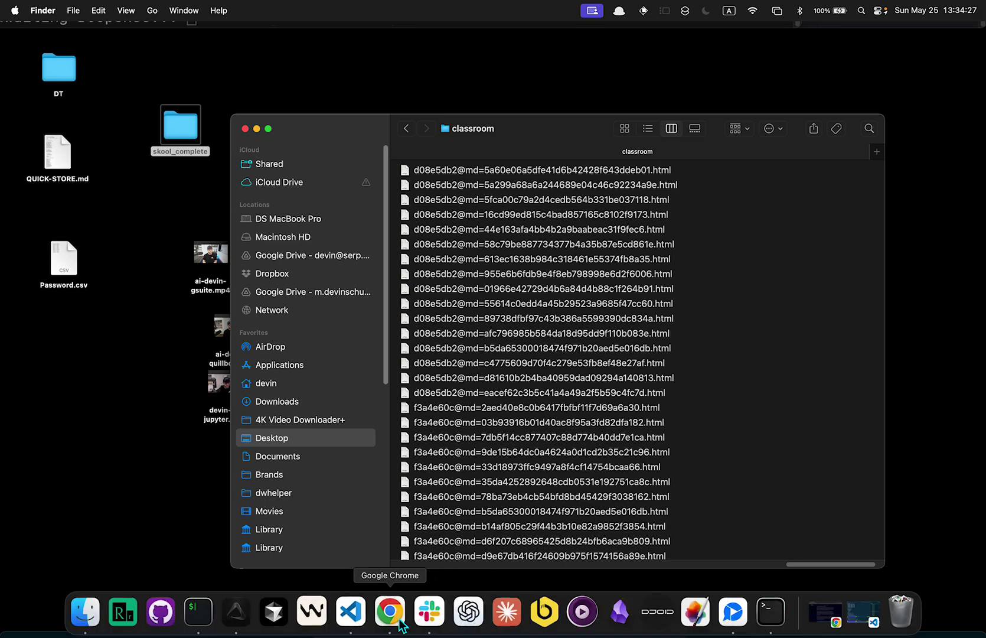
Step: Open a saved lesson HTML file in Safari and follow the Apply To Affiliate Networks/ Programs link
{"action": "right_click", "coordinate": [558, 215]}
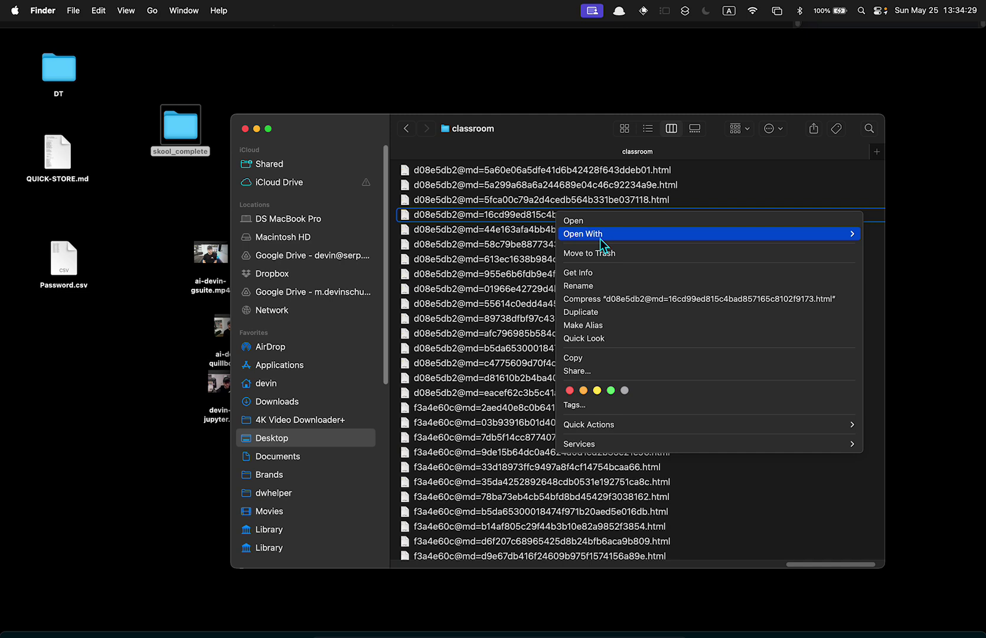
{"action": "mouse_move", "coordinate": [583, 234]}
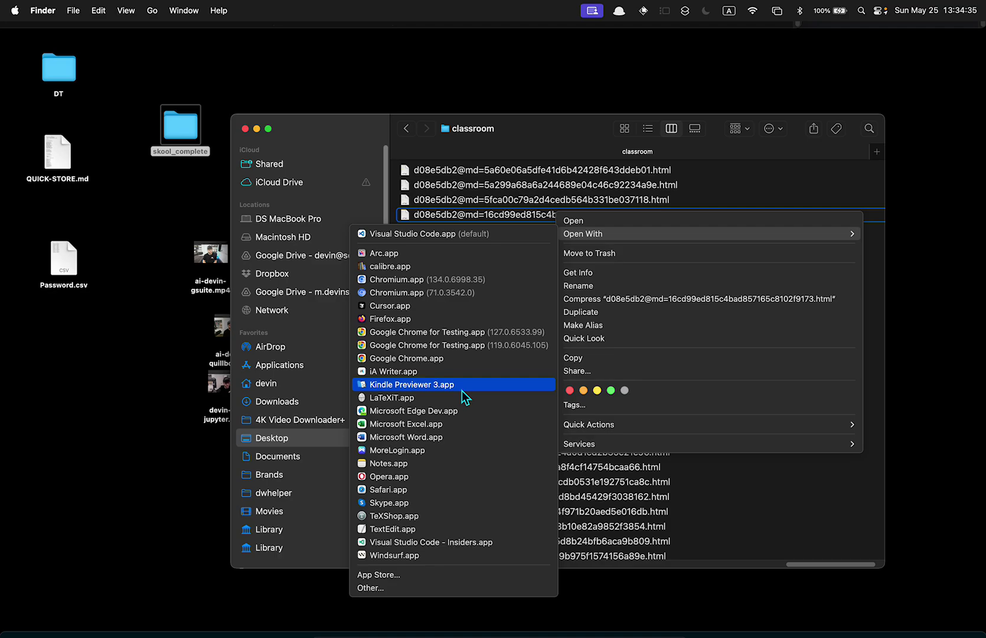
{"action": "left_click", "coordinate": [430, 488]}
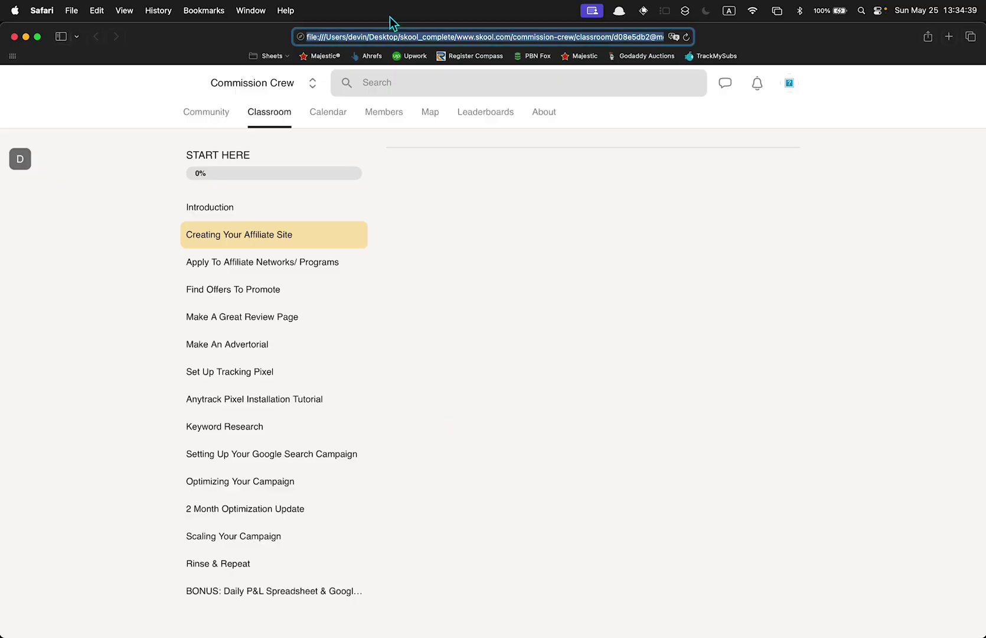
{"action": "left_click", "coordinate": [282, 264]}
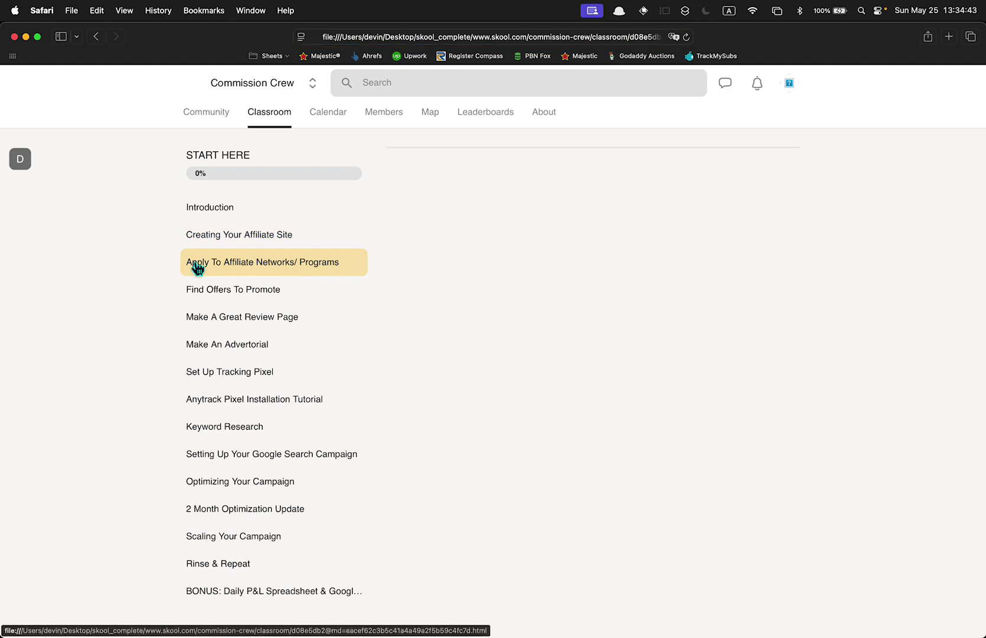
Step: Close Safari and the classroom folder, then watch Terminal until wget reports 'Converted links in 18 files'
{"action": "left_click", "coordinate": [14, 36]}
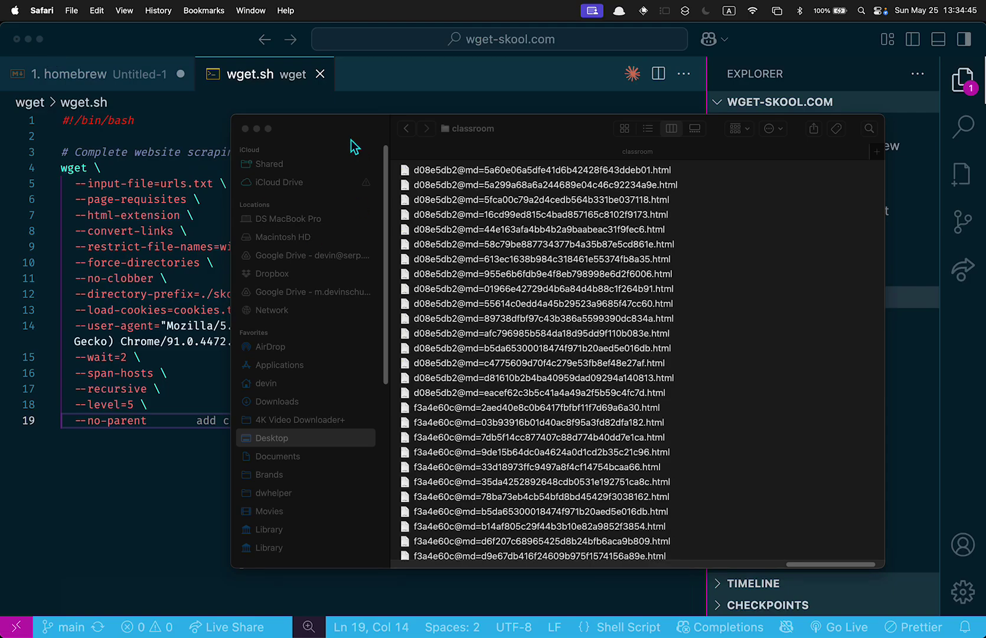
{"action": "key", "text": "super+w"}
{"action": "key", "text": "super+Tab"}
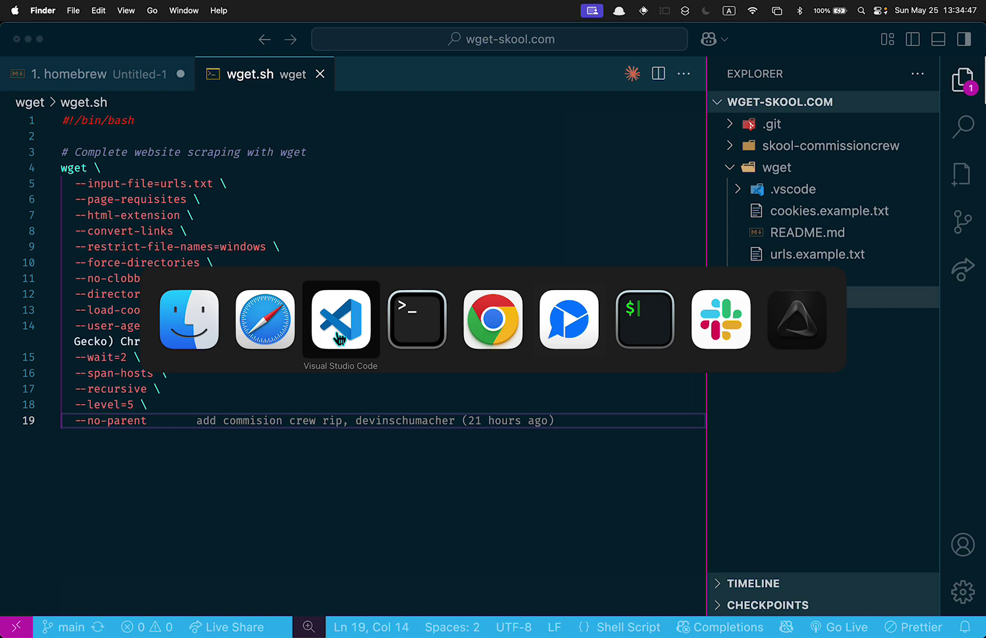
{"action": "key", "text": "super+Tab"}
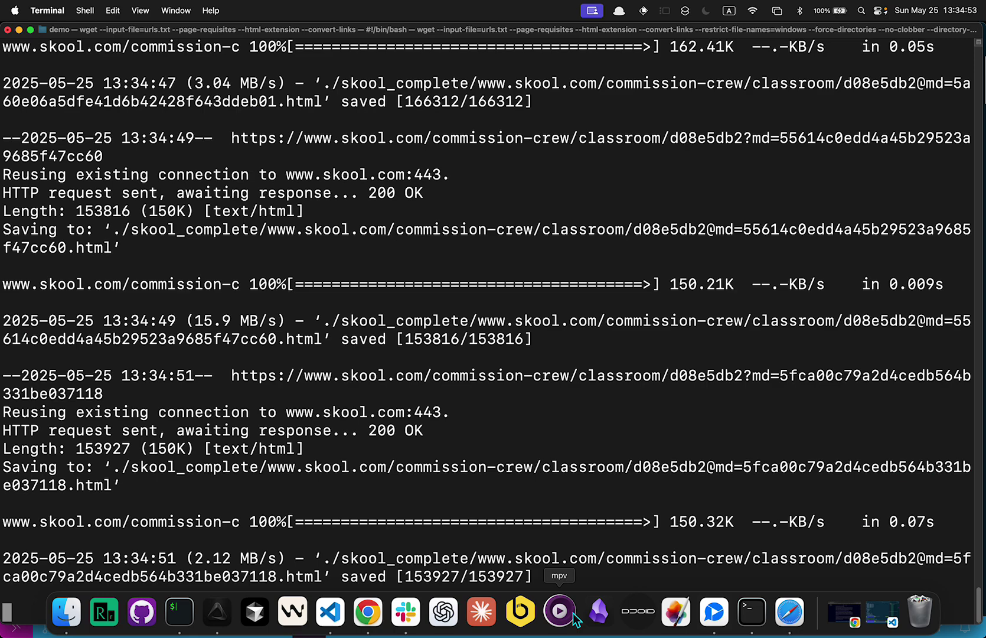
{"action": "left_click", "coordinate": [715, 625]}
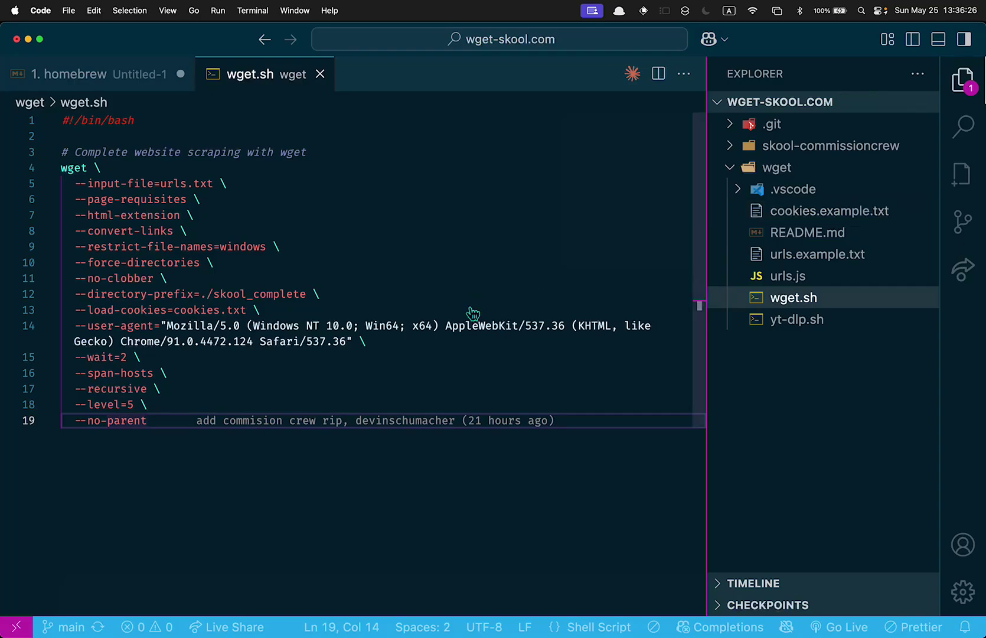
{"action": "key", "text": "super+Tab"}
{"action": "key", "text": "super+Tab"}
{"action": "key", "text": "super+Tab"}
{"action": "key", "text": "super+Tab"}
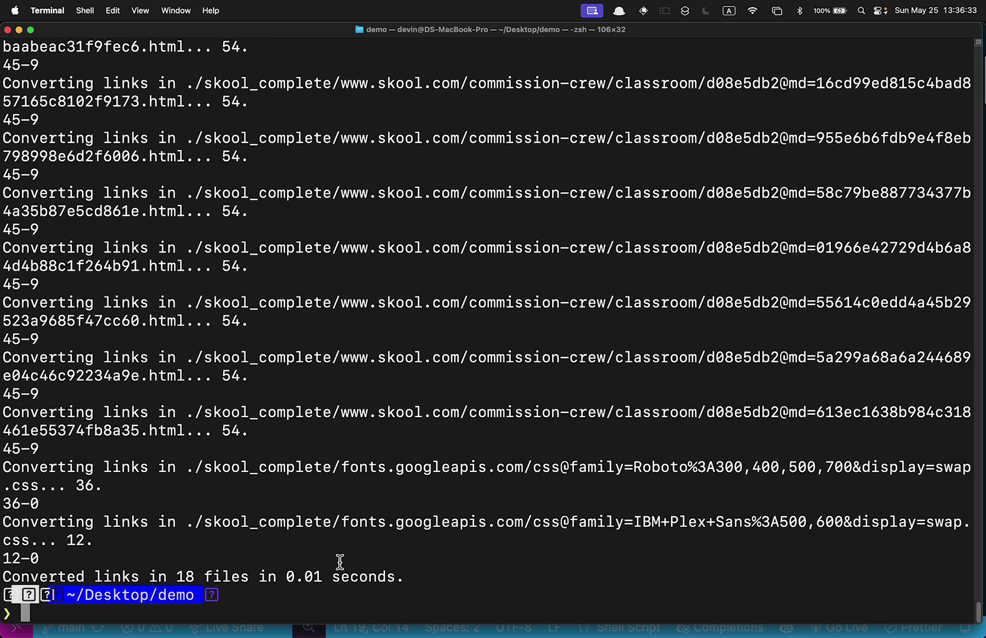
{"action": "key", "text": "super+Tab"}
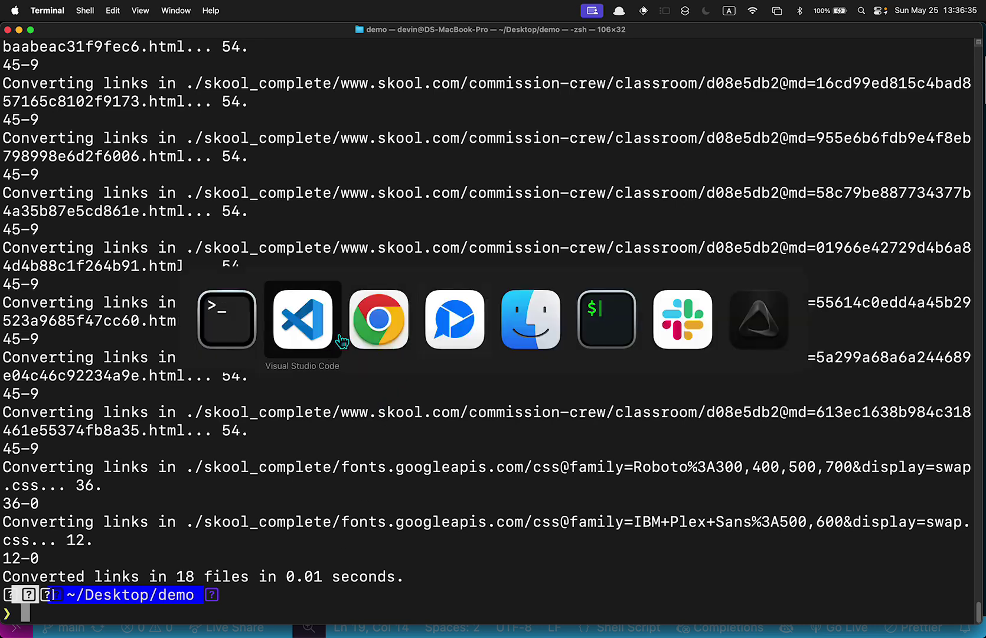
Step: Close wget.sh and the untitled note without saving, then drag the demo folder onto VS Code
{"action": "left_click", "coordinate": [312, 337]}
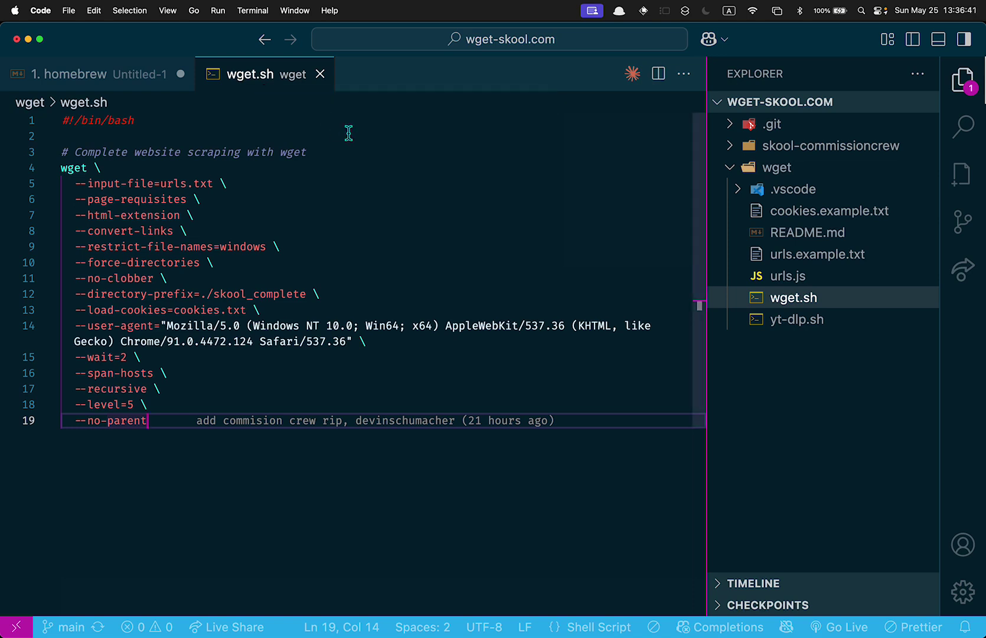
{"action": "key", "text": "super+w"}
{"action": "key", "text": "super+w"}
{"action": "key", "text": "super+d"}
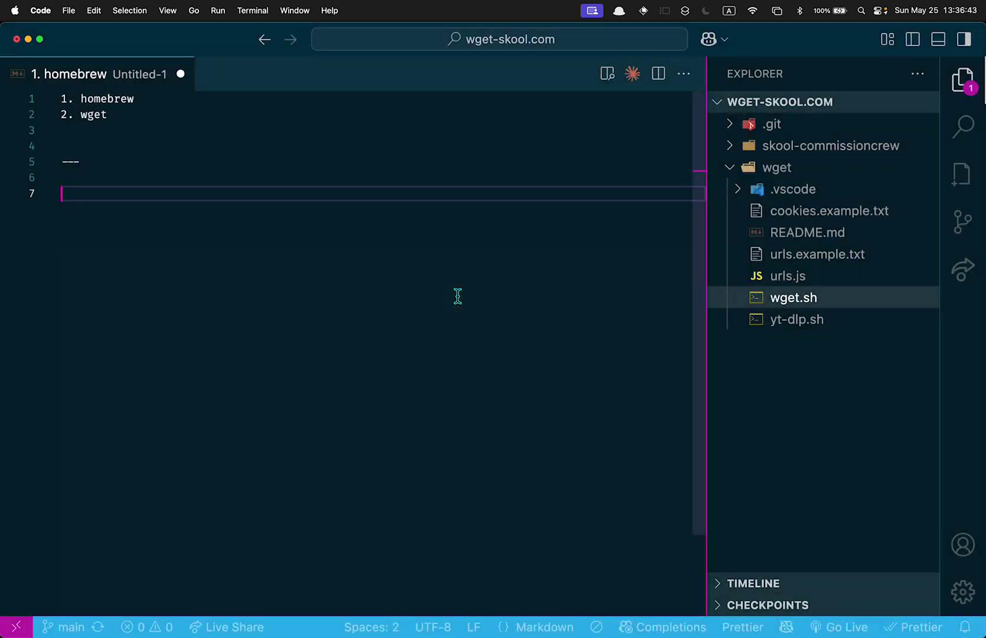
{"action": "key", "text": "super+w"}
{"action": "left_click", "coordinate": [599, 175]}
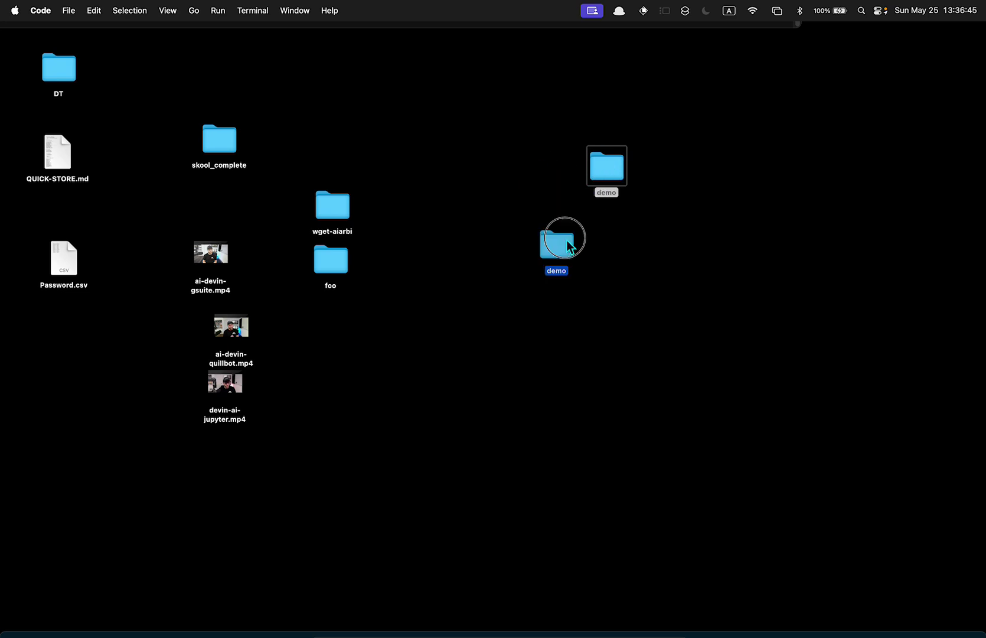
{"action": "mouse_move", "coordinate": [599, 176]}
{"action": "left_mouse_down"}
{"action": "mouse_move", "coordinate": [592, 194]}
{"action": "mouse_move", "coordinate": [575, 201]}
{"action": "mouse_move", "coordinate": [356, 610]}
{"action": "left_mouse_up"}
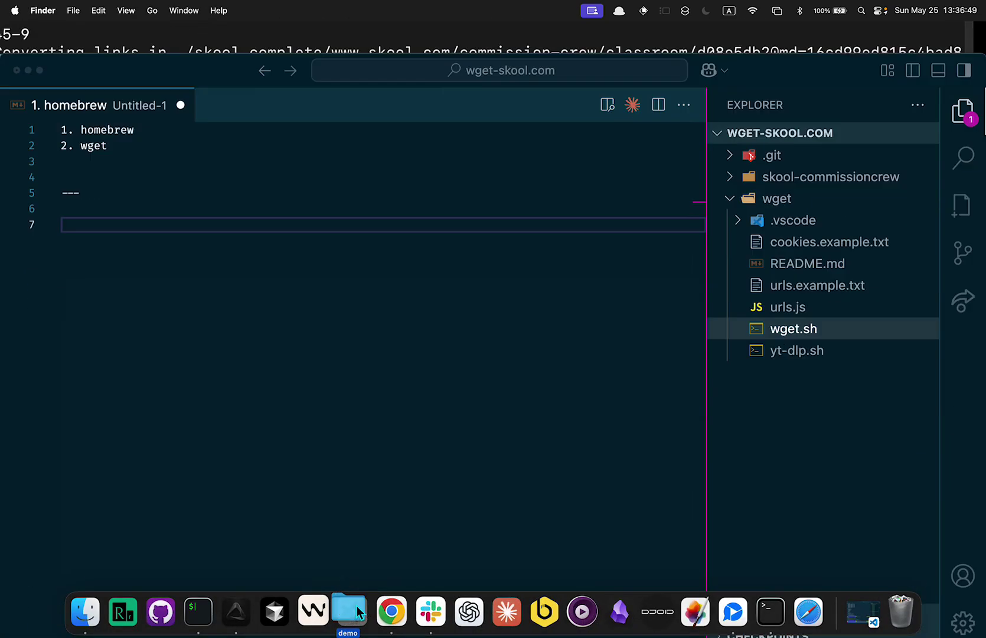
{"action": "key", "text": "Left"}
{"action": "key", "text": "Left"}
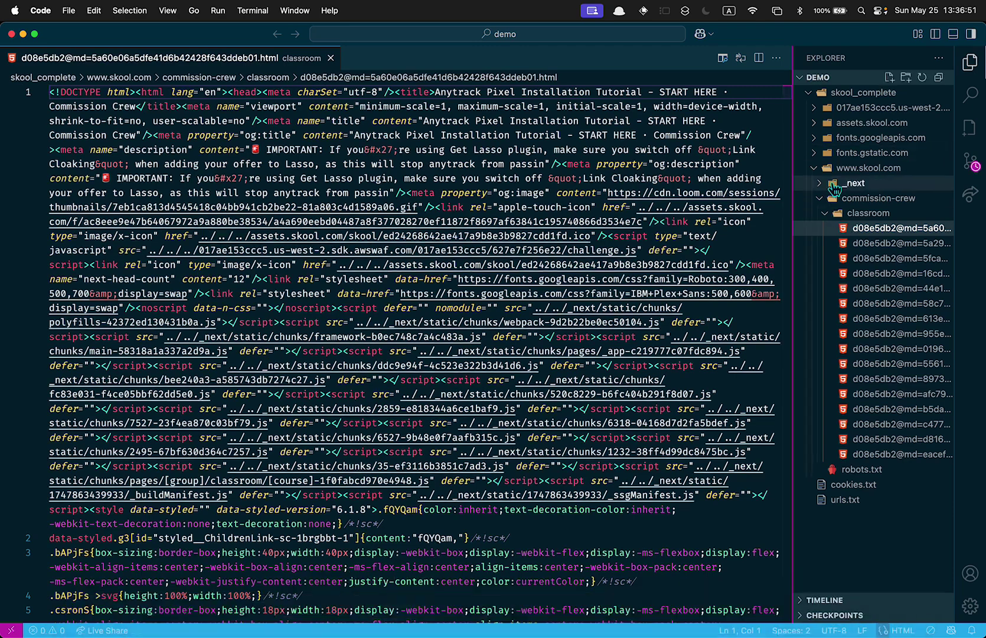
{"action": "key", "text": "Left"}
{"action": "key", "text": "Left"}
{"action": "key", "text": "Left"}
{"action": "key", "text": "Left"}
{"action": "key", "text": "Left"}
{"action": "key", "text": "Left"}
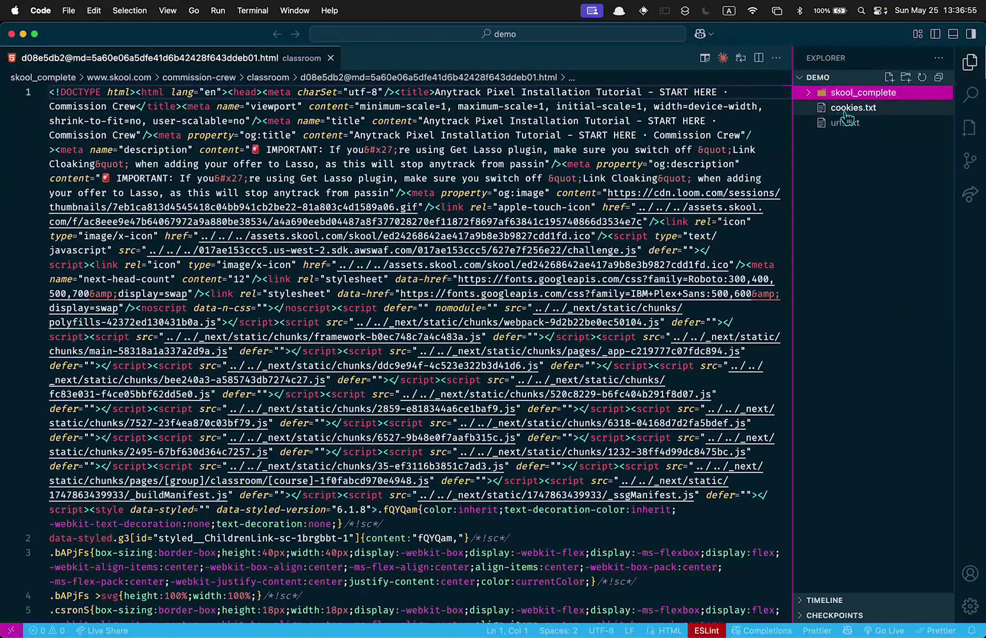
{"action": "left_click", "coordinate": [828, 95]}
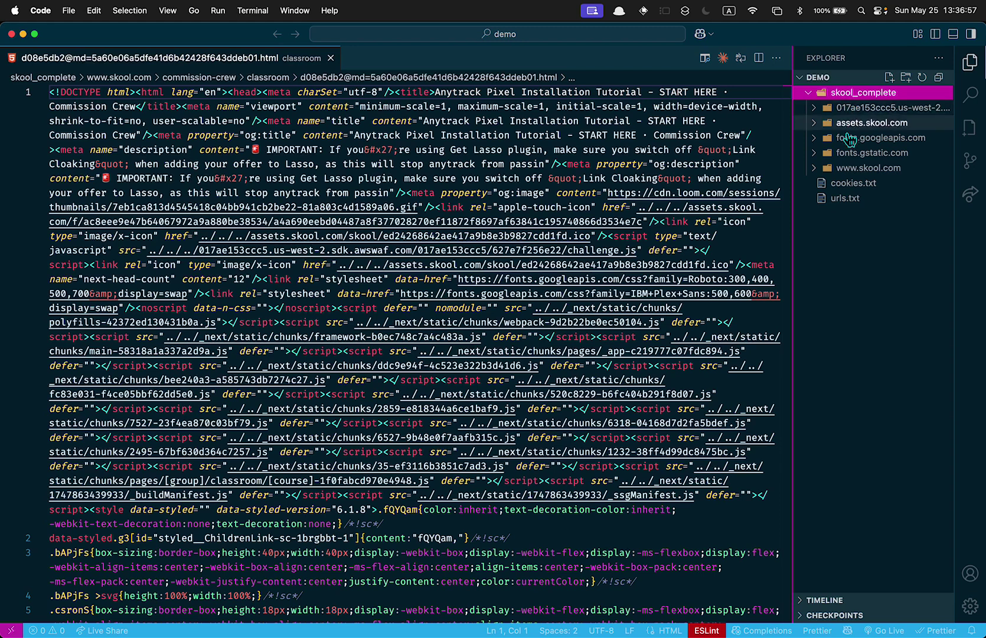
{"action": "left_click", "coordinate": [853, 169]}
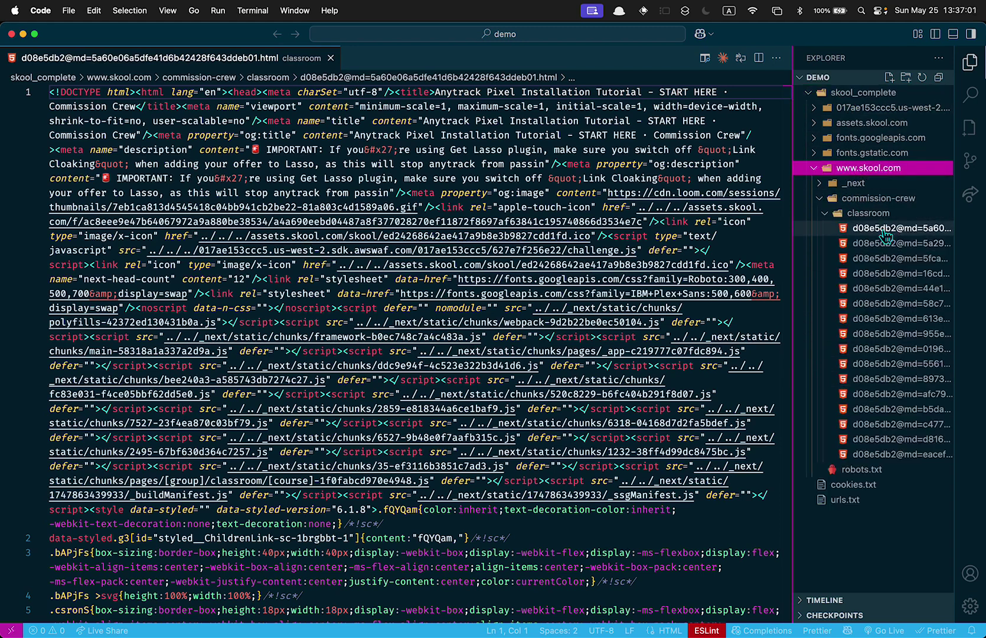
{"action": "right_click", "coordinate": [973, 223]}
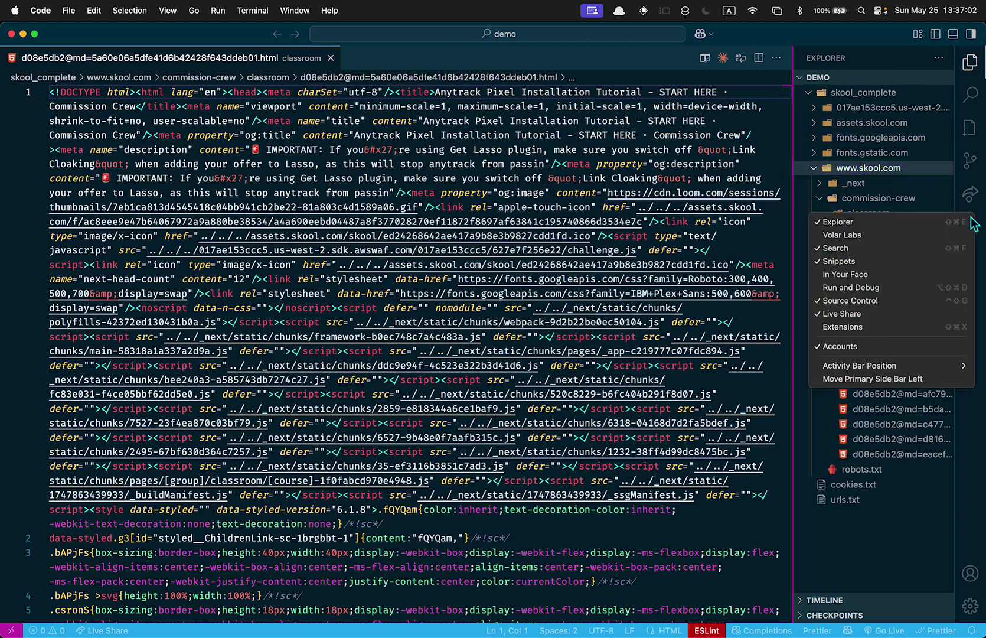
{"action": "left_click", "coordinate": [971, 486]}
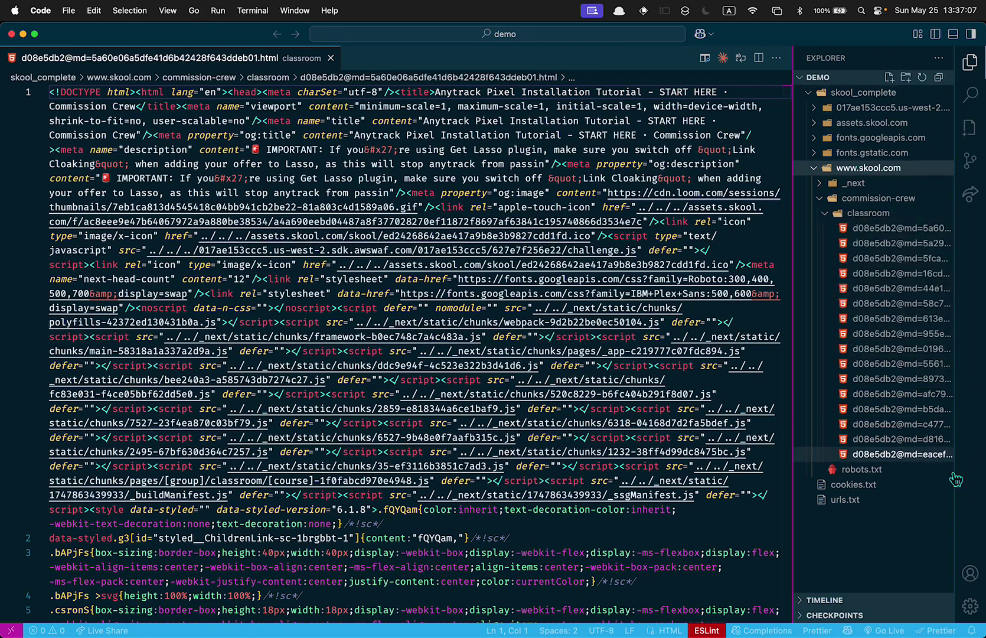
{"action": "left_click", "coordinate": [971, 607]}
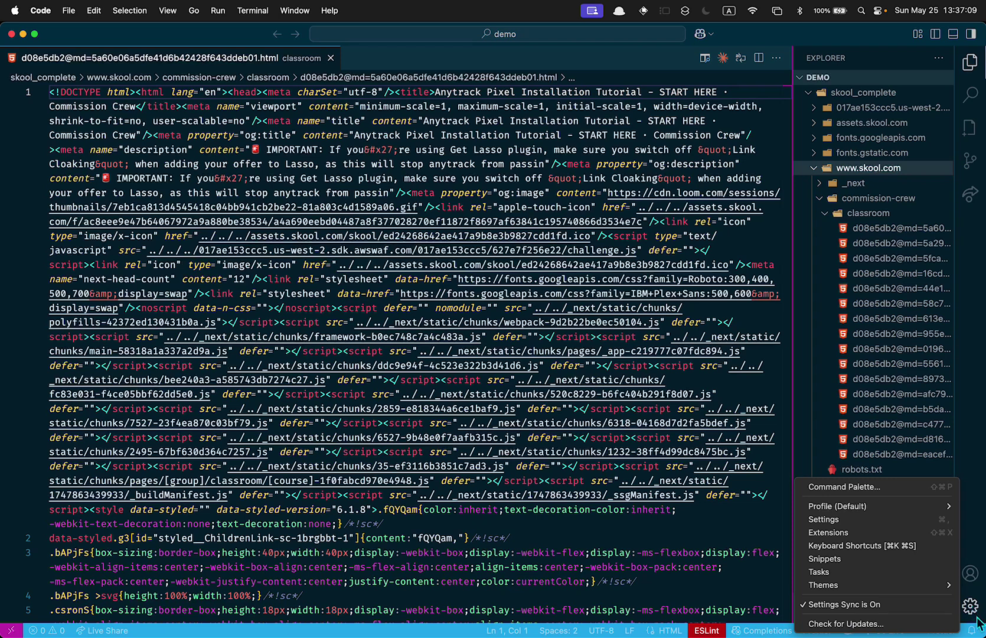
{"action": "left_click", "coordinate": [934, 533]}
{"action": "left_click", "coordinate": [835, 50]}
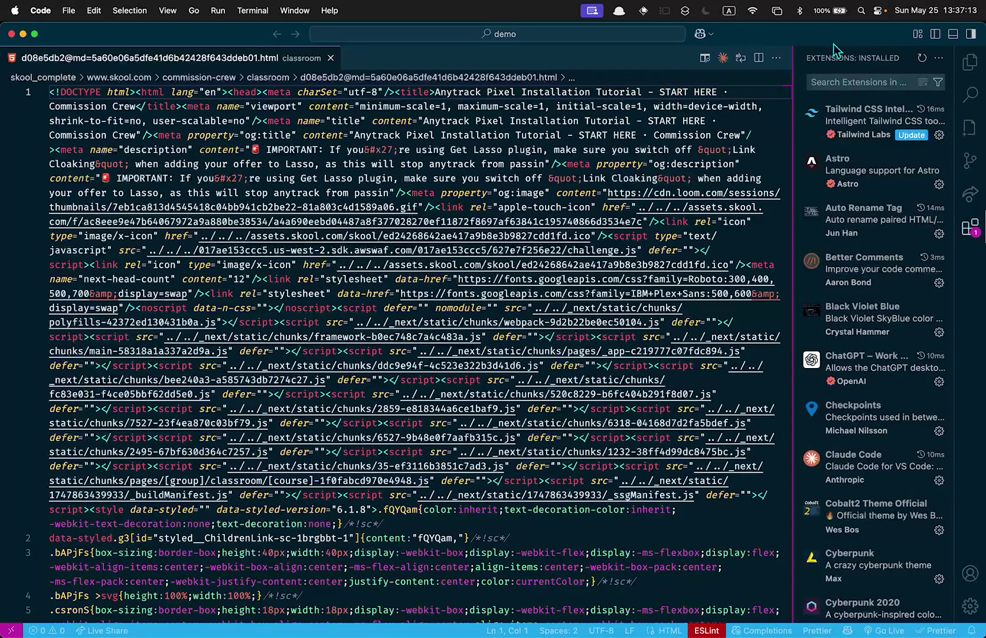
{"action": "type", "text": "live"}
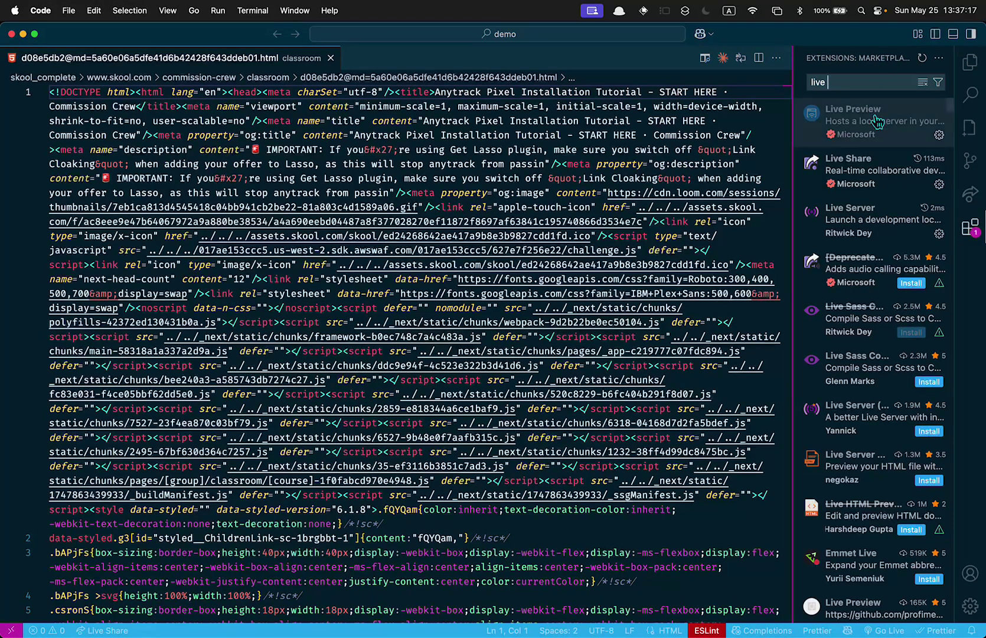
{"action": "left_click", "coordinate": [874, 119]}
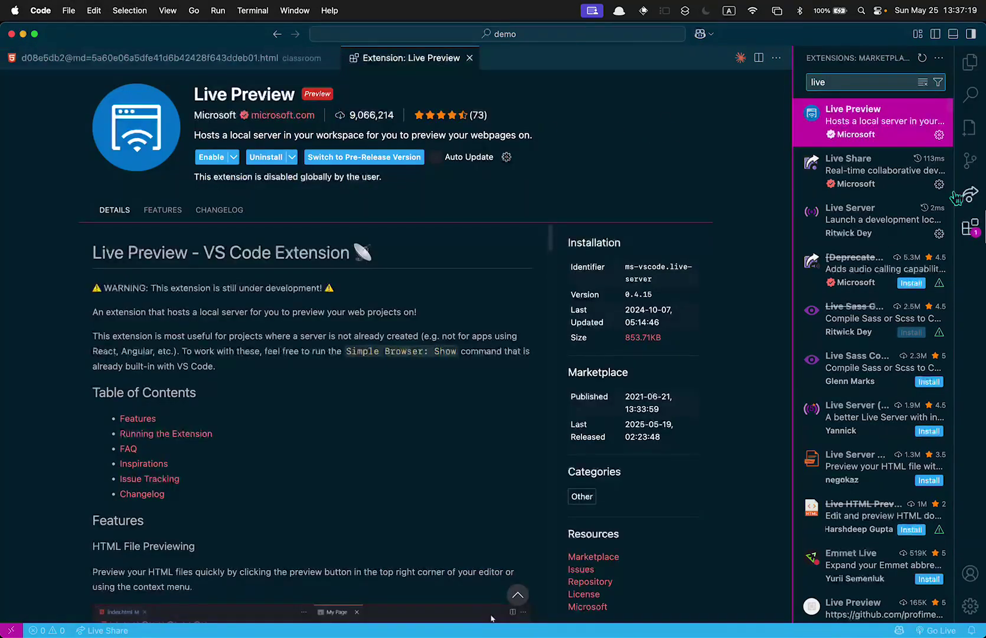
{"action": "left_click", "coordinate": [881, 234]}
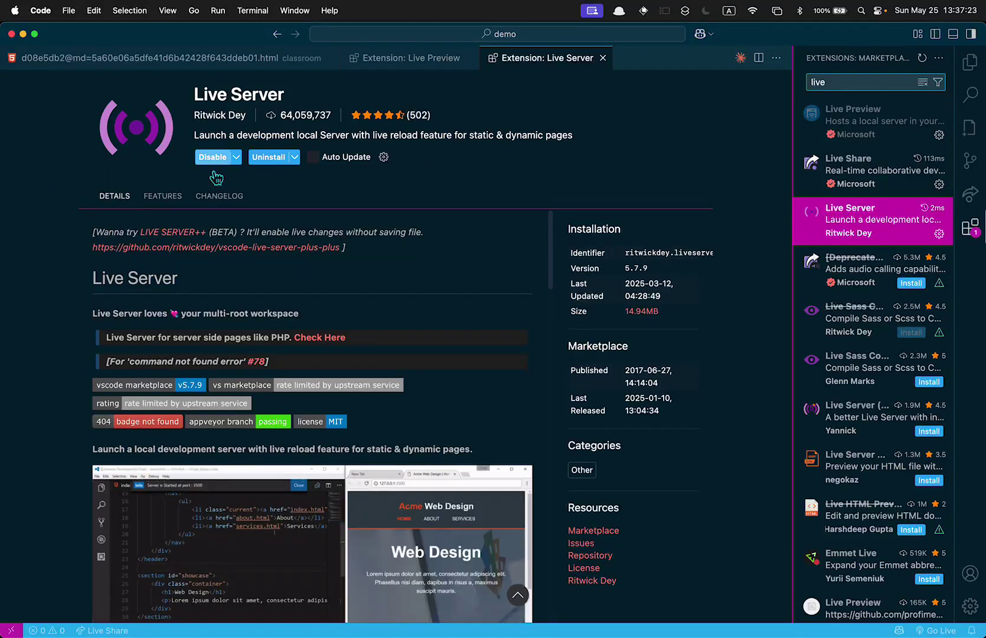
{"action": "left_click", "coordinate": [602, 57]}
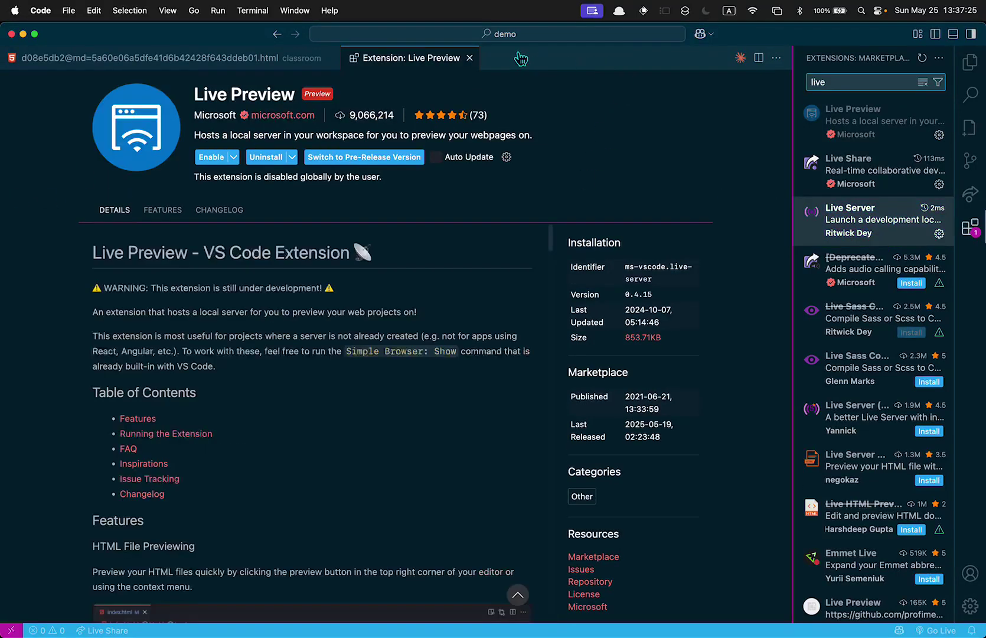
{"action": "left_click", "coordinate": [469, 58]}
{"action": "left_click", "coordinate": [970, 62]}
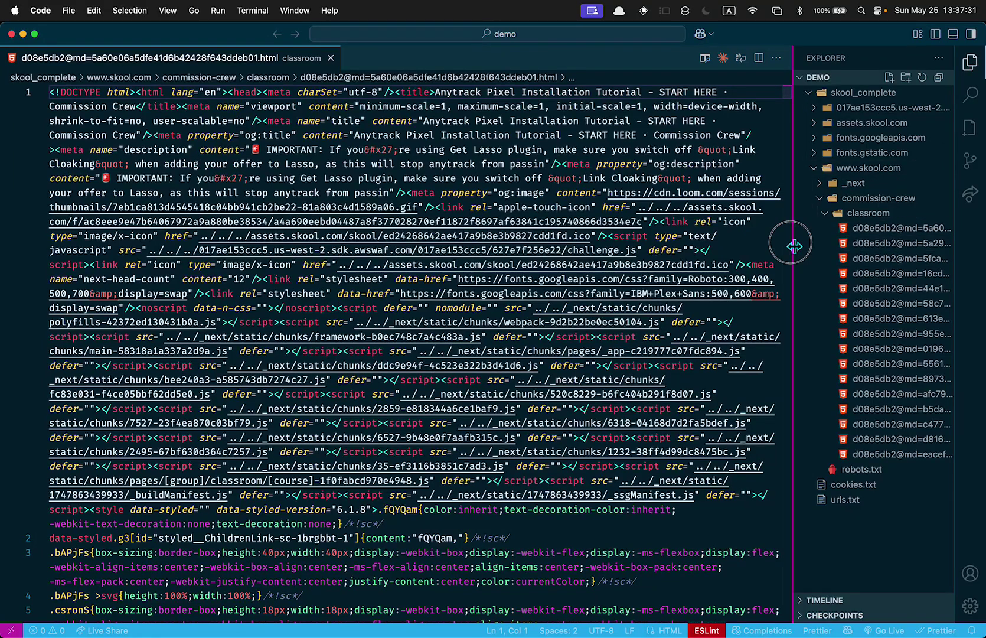
Step: Widen the Explorer and open the first classroom lesson file with Live Server
{"action": "left_click_drag", "start_coordinate": [794, 255], "coordinate": [715, 262]}
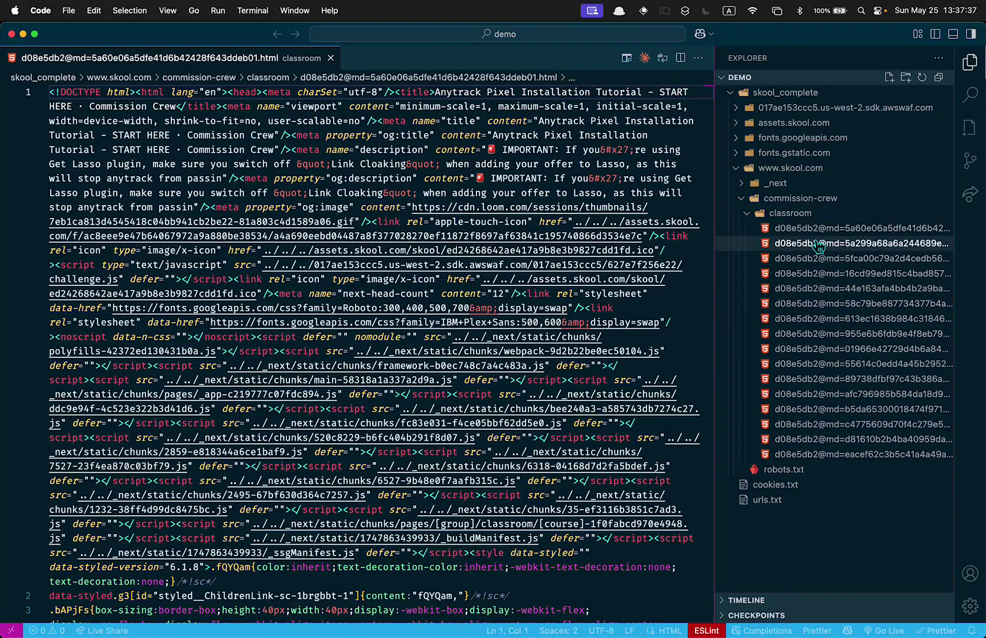
{"action": "left_click", "coordinate": [821, 230]}
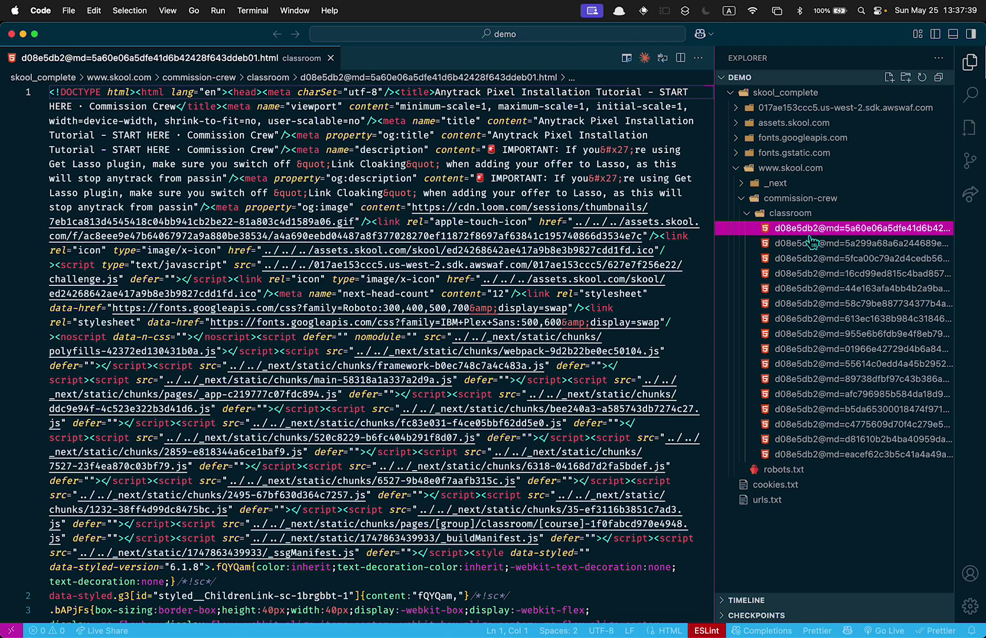
{"action": "right_click", "coordinate": [856, 236]}
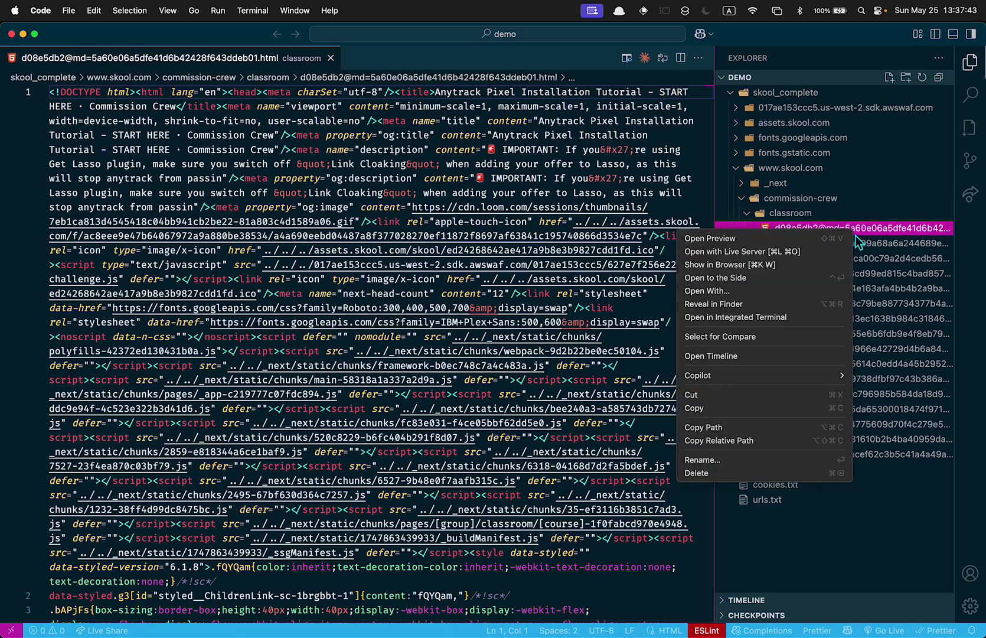
{"action": "key", "text": "Escape"}
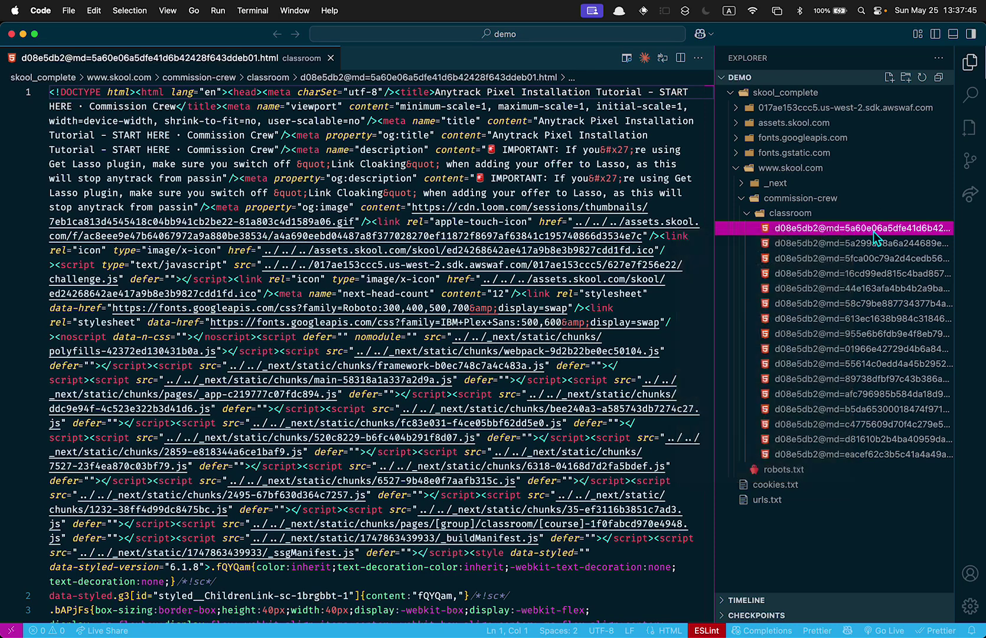
{"action": "right_click", "coordinate": [822, 229]}
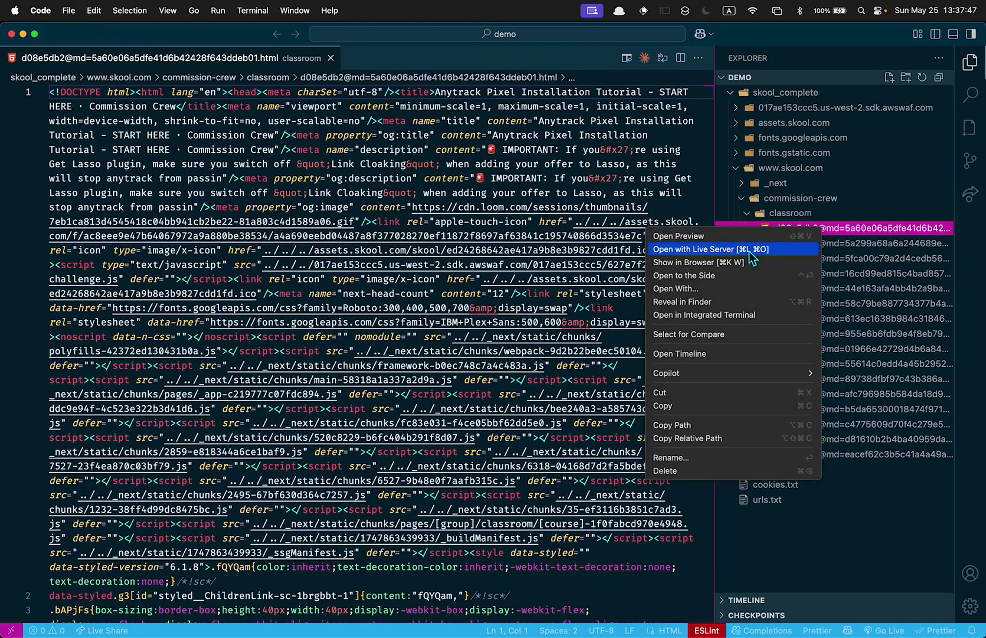
{"action": "left_click", "coordinate": [752, 252]}
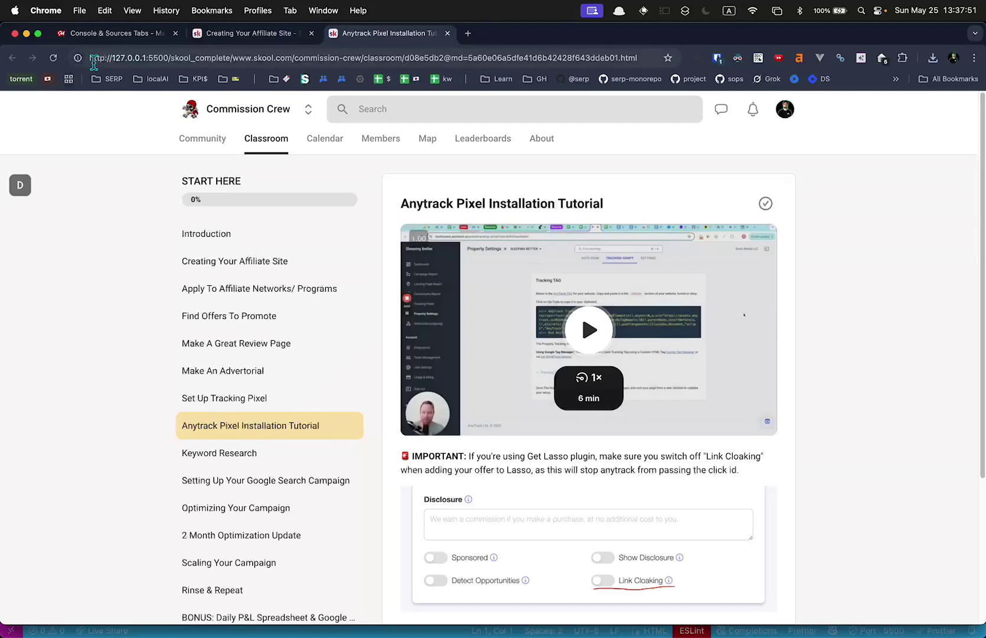
Step: Play the Anytrack lesson video and select the file path in the localhost address
{"action": "left_click_drag", "start_coordinate": [90, 58], "coordinate": [169, 58]}
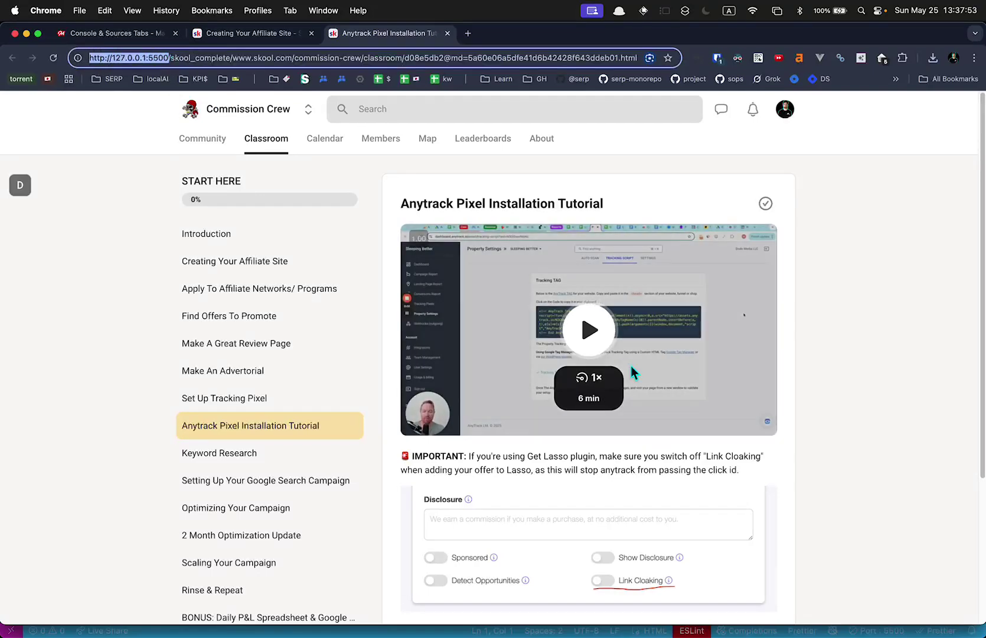
{"action": "left_click", "coordinate": [606, 349]}
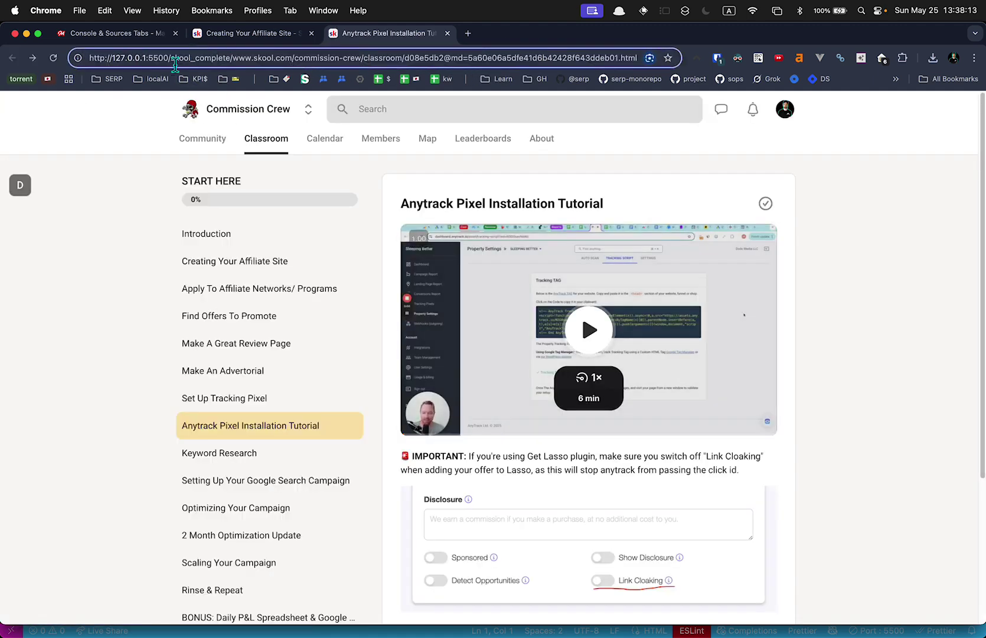
{"action": "left_click_drag", "start_coordinate": [171, 58], "coordinate": [638, 60]}
{"action": "key", "text": "super+Tab"}
{"action": "key", "text": "super+Tab"}
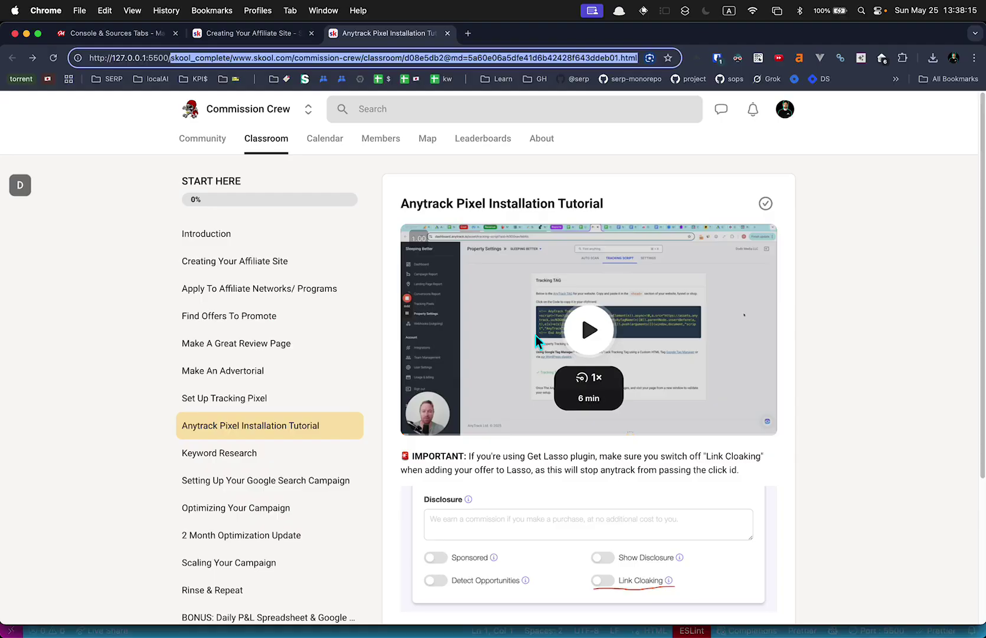
{"action": "key", "text": "super+Tab"}
{"action": "left_click", "coordinate": [172, 372]}
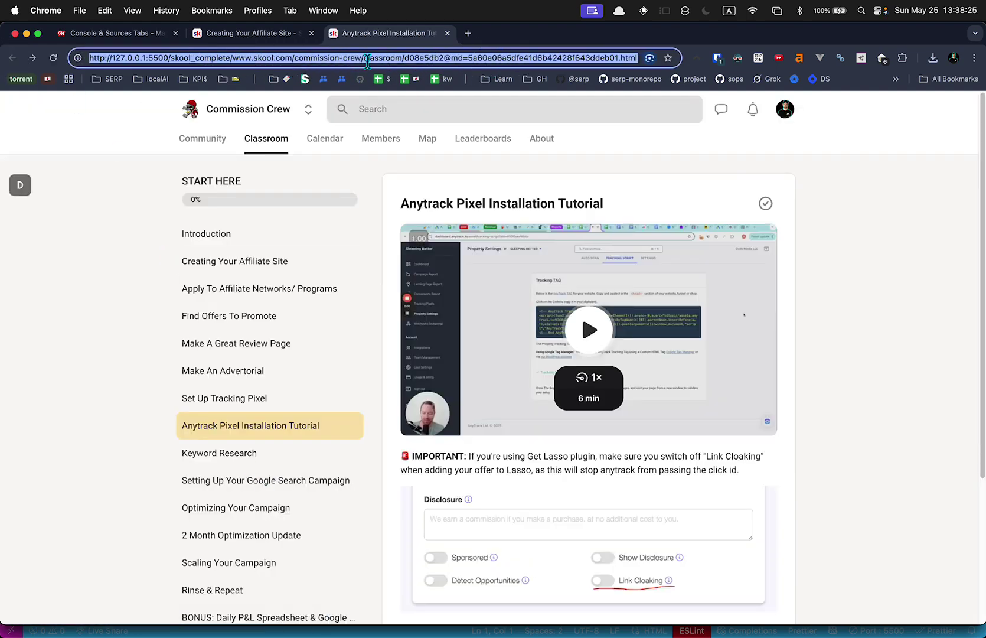
Step: Replace the lesson file name after commission-crew/ with another lesson's address
{"action": "left_click", "coordinate": [363, 61]}
{"action": "key", "text": "shift+super+Right"}
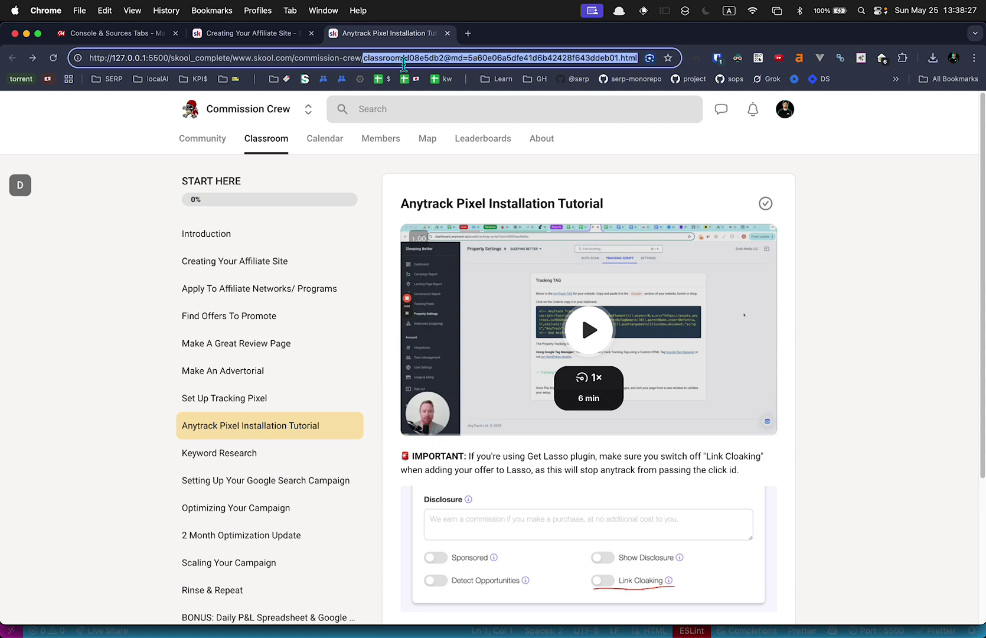
{"action": "type", "text": "classroom/d08e5db2?md=c4775609d70f4c279e53fb8ef48e27af"}
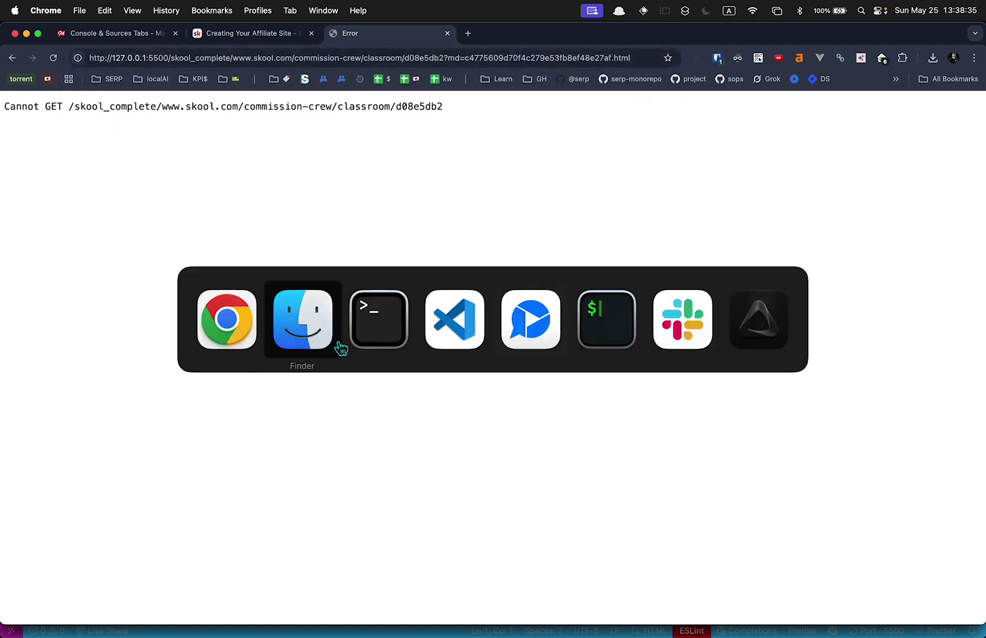
{"action": "key", "text": "super+Tab"}
Step: Open the 55614c… Keyword Research lesson file with Live Server from VS Code
{"action": "left_click", "coordinate": [886, 245]}
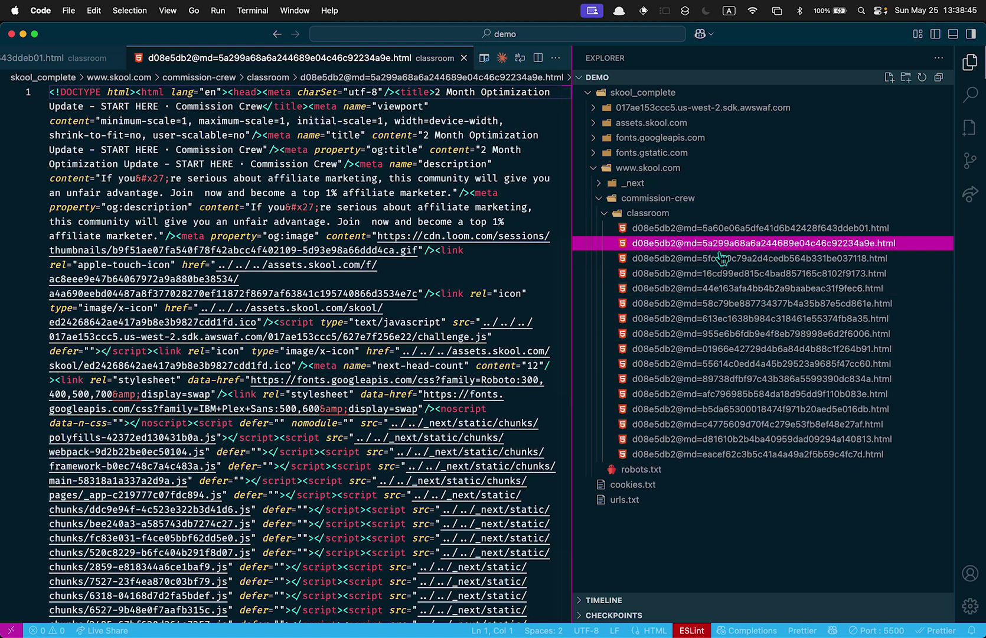
{"action": "left_click", "coordinate": [724, 364]}
{"action": "right_click", "coordinate": [729, 365]}
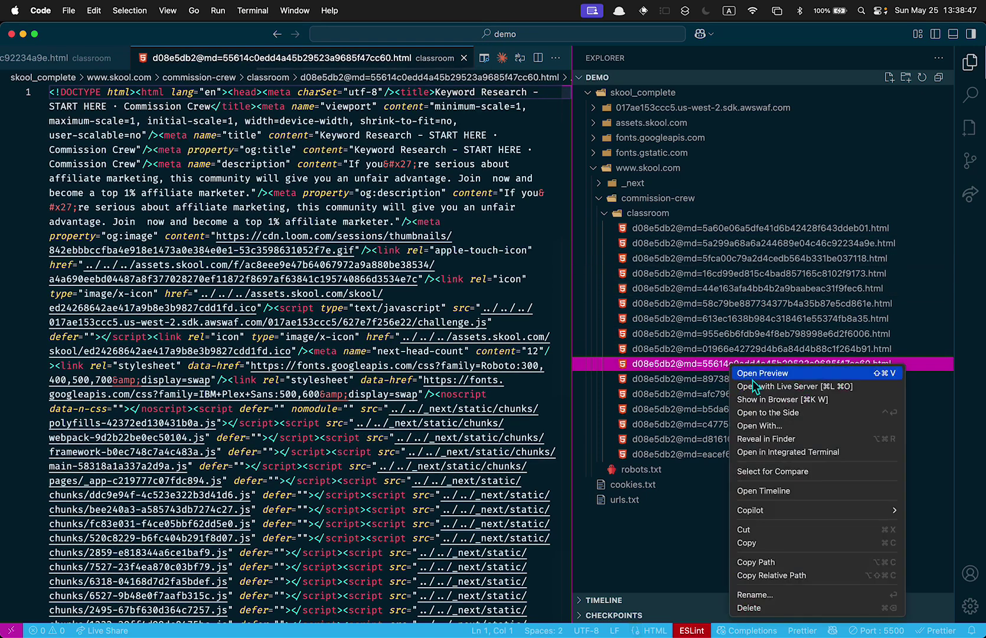
{"action": "left_click", "coordinate": [770, 386]}
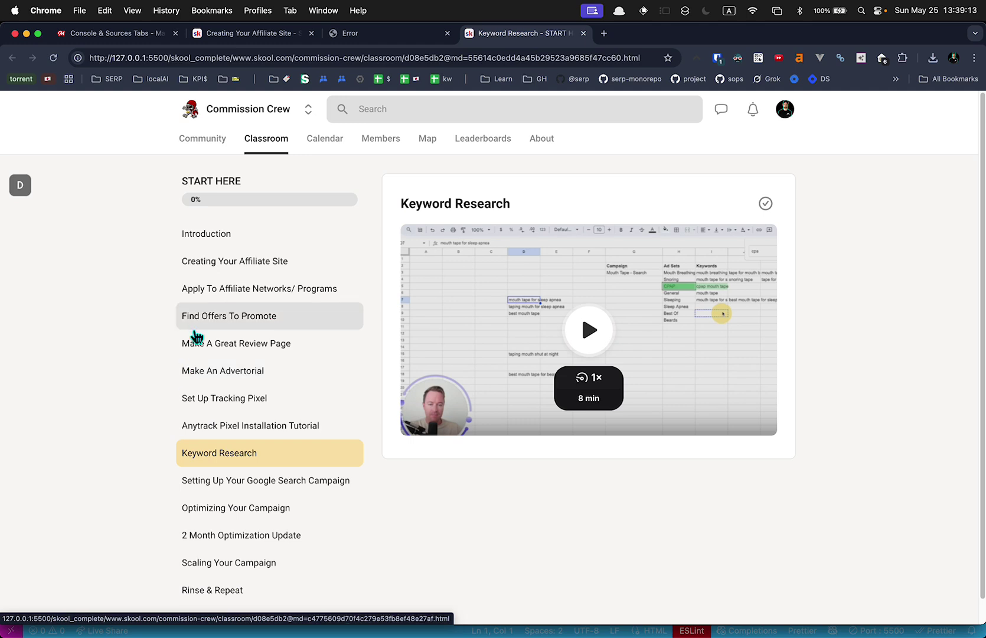
Step: Switch from Chrome back to VS Code, showing the Keyword Research lesson's HTML source
{"action": "key", "text": "super+Tab"}
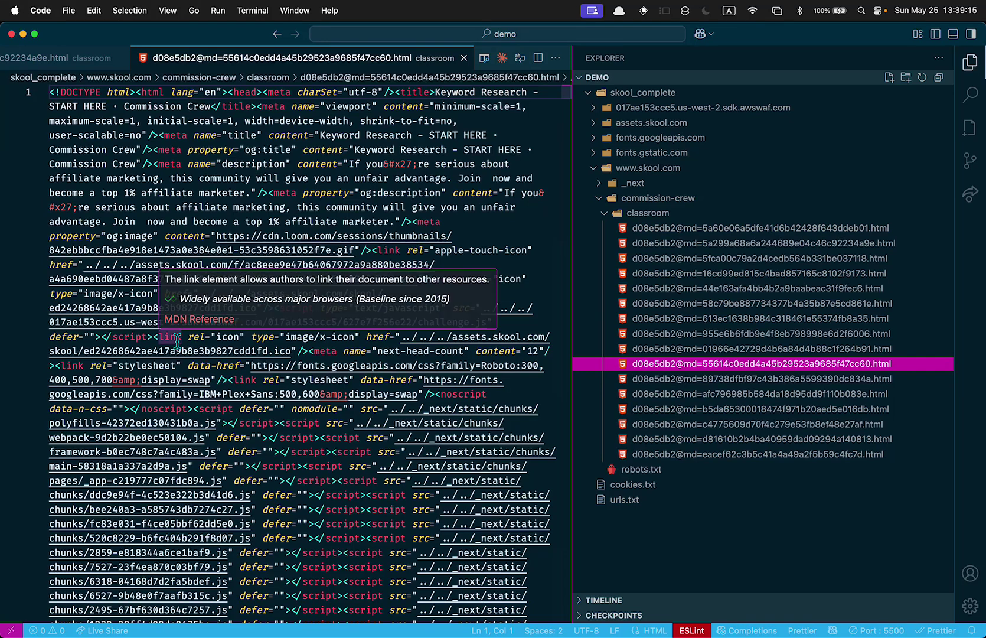